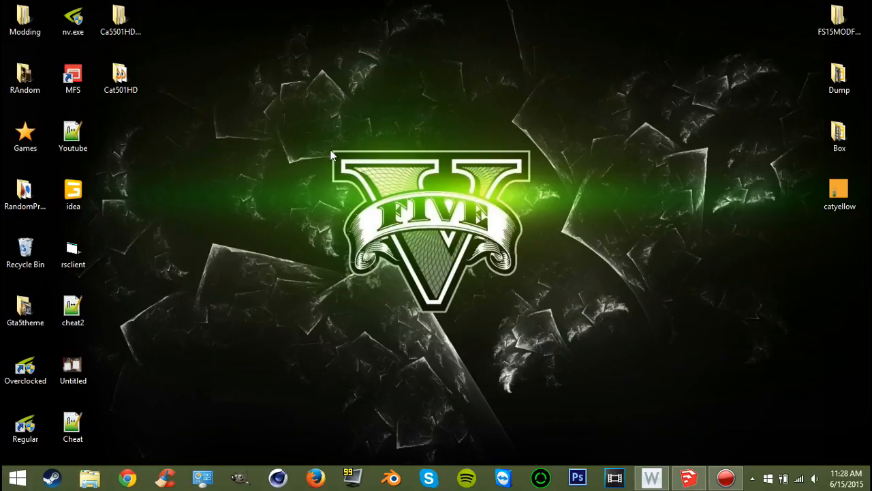
pyautogui.moveTo(331, 148); pyautogui.dragTo(531, 323)
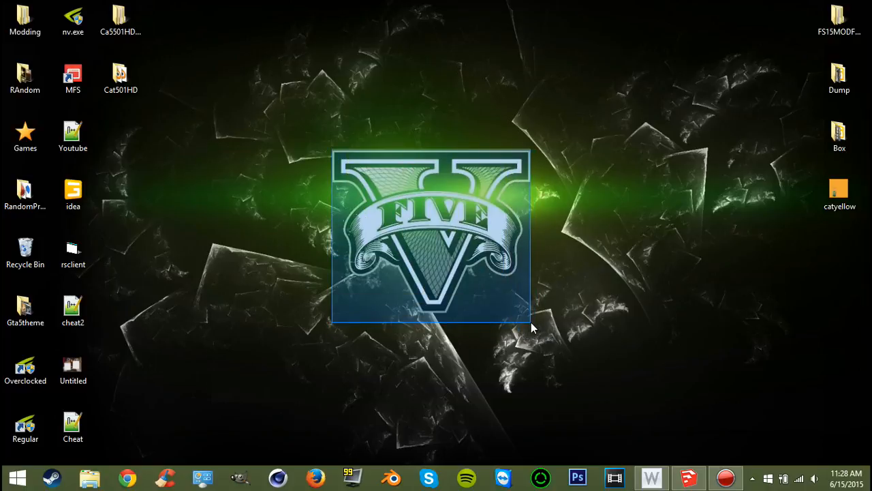
pyautogui.moveTo(531, 322); pyautogui.dragTo(529, 313)
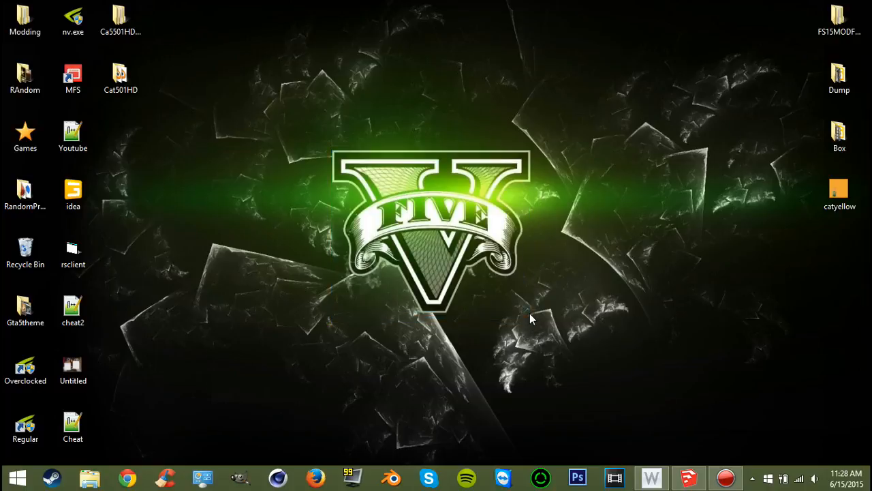
# Switch to SketchUp, open the 3D Warehouse and search it for "truck"
pyautogui.click(691, 477)
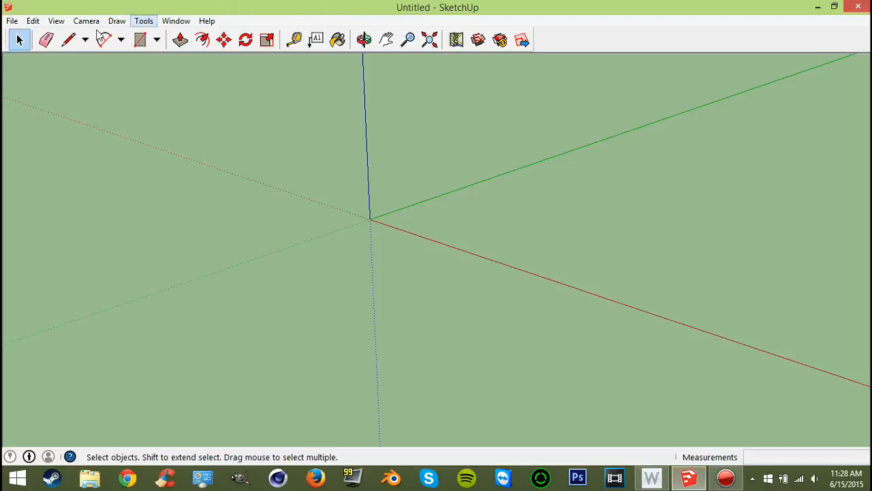
pyautogui.moveTo(620, 287); pyautogui.dragTo(590, 252, button='middle')
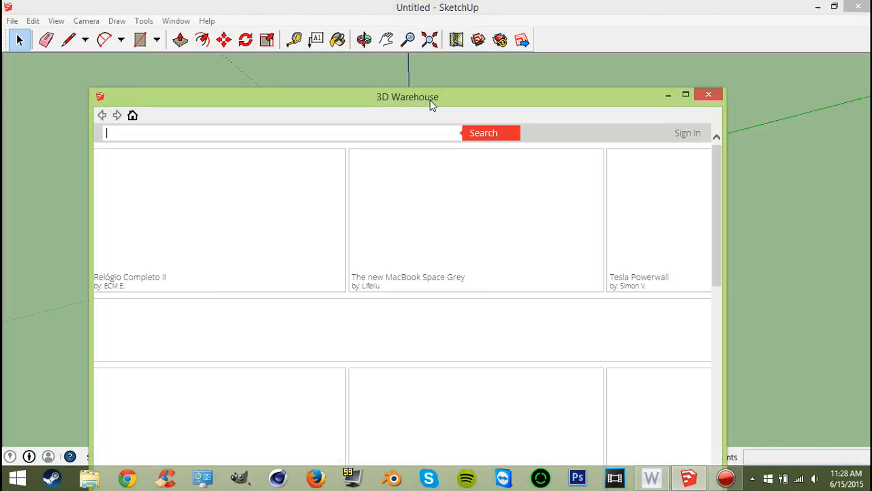
pyautogui.moveTo(454, 93); pyautogui.dragTo(503, 51)
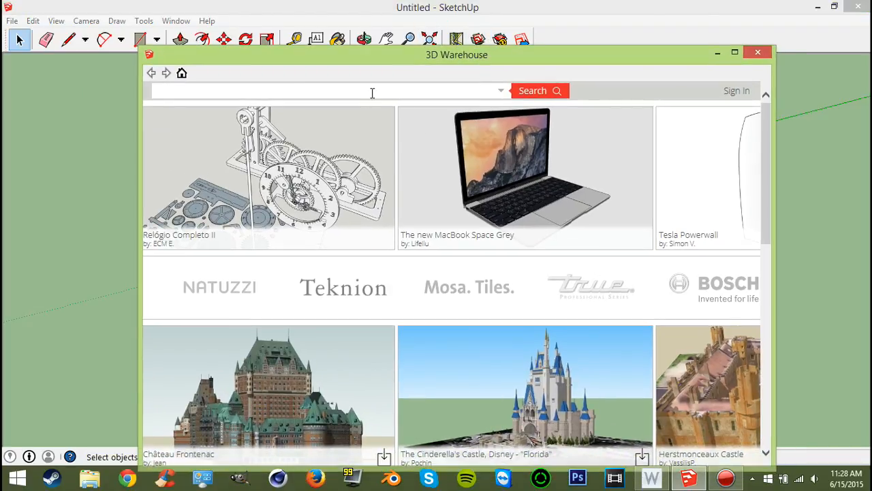
pyautogui.click(372, 93)
pyautogui.write('c')
pyautogui.write('ruck')
pyautogui.press('Return')
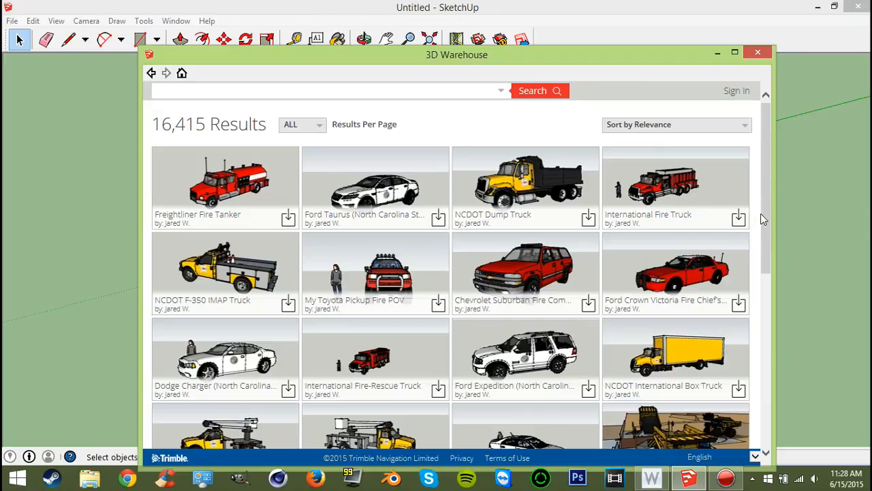
# Find the "Old truck" model in the search results, load it directly into the SketchUp model and place it beside the origin
pyautogui.moveTo(762, 213); pyautogui.dragTo(749, 330)
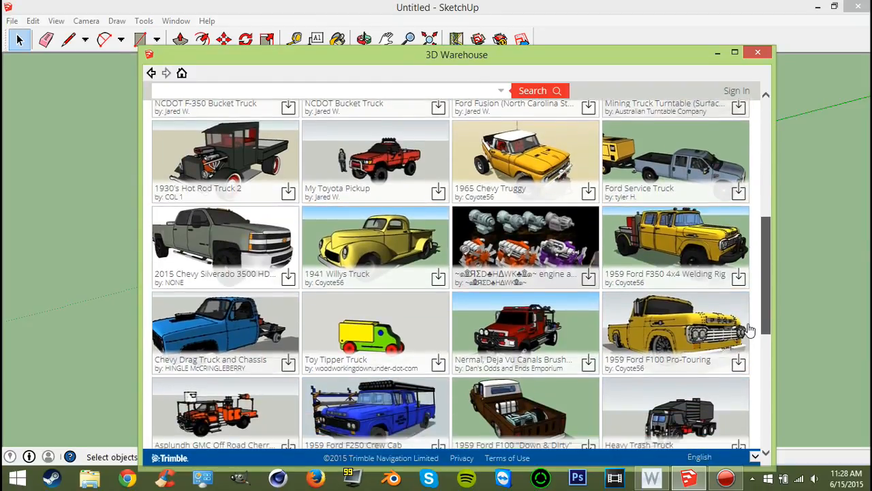
pyautogui.scroll(-5, 749, 330)
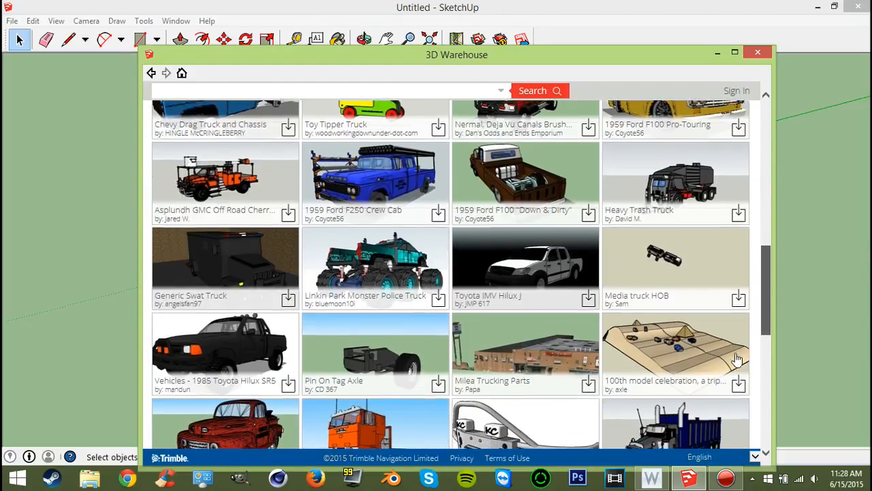
pyautogui.scroll(-20, 738, 360)
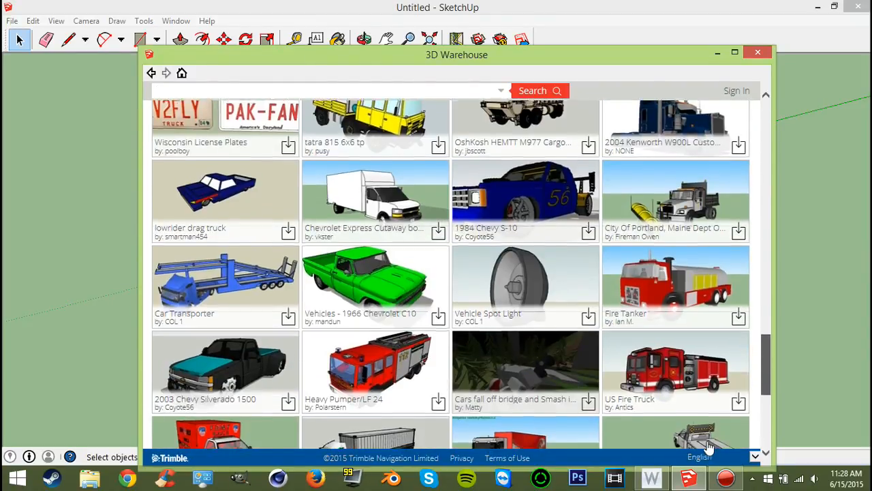
pyautogui.scroll(-2, 709, 447)
pyautogui.scroll(5, 719, 387)
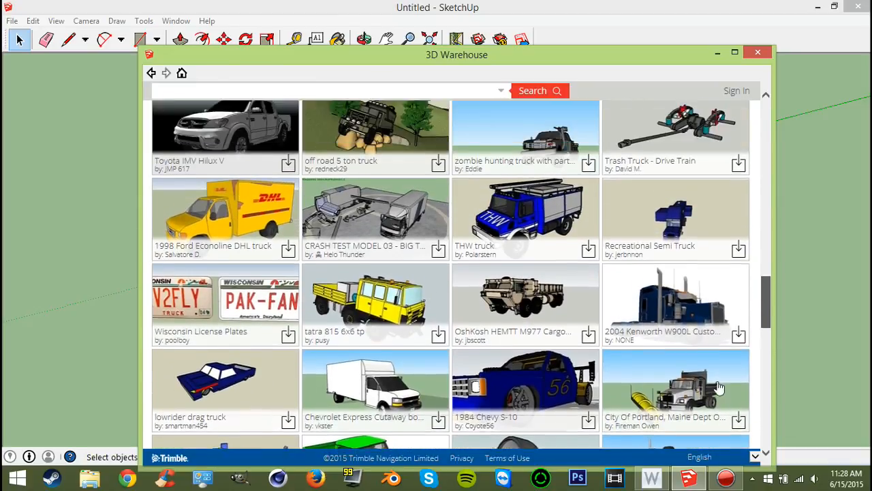
pyautogui.scroll(3, 719, 387)
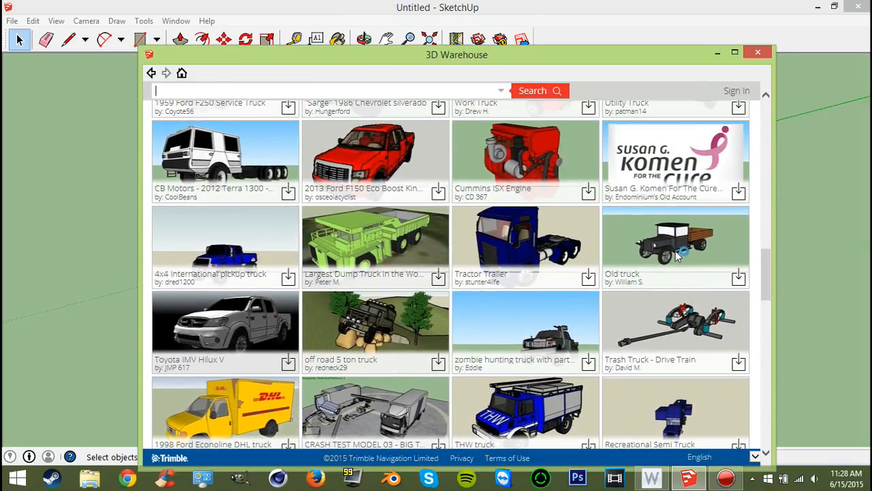
pyautogui.click(677, 255)
pyautogui.click(688, 124)
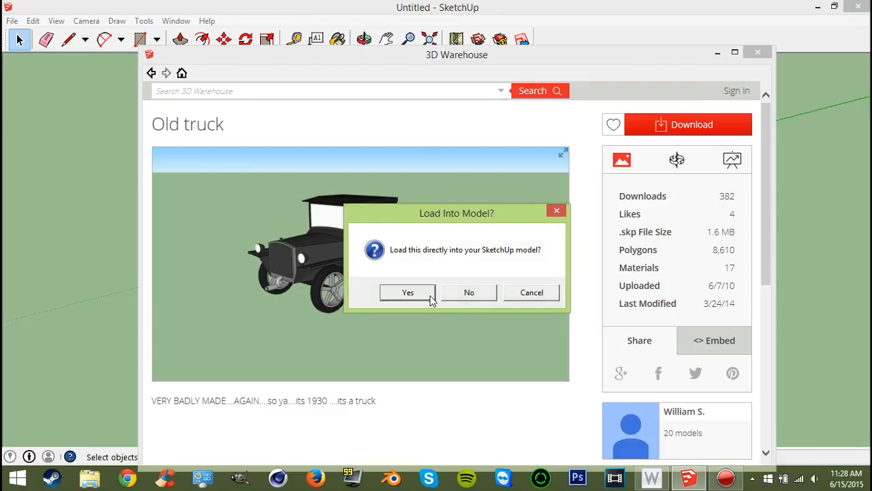
pyautogui.click(407, 293)
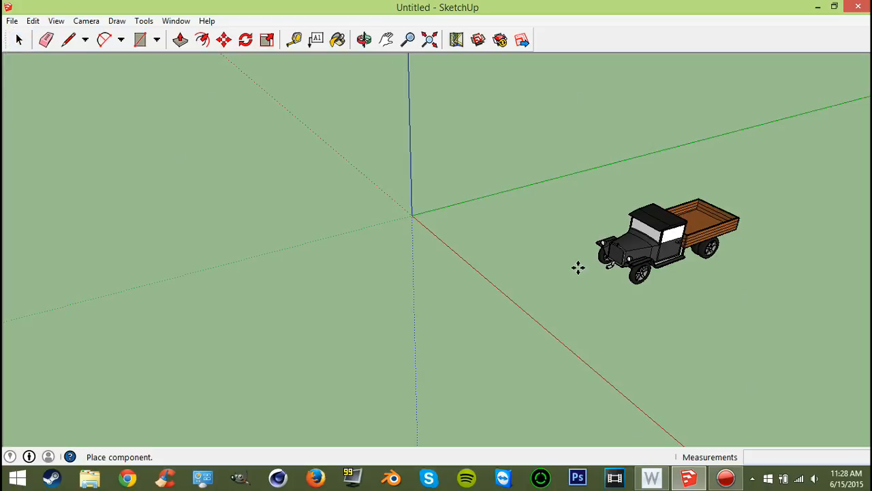
pyautogui.click(579, 267)
# Explode the placed truck component, and explode the nested component inside it
pyautogui.moveTo(579, 267); pyautogui.dragTo(779, 256, button='middle')
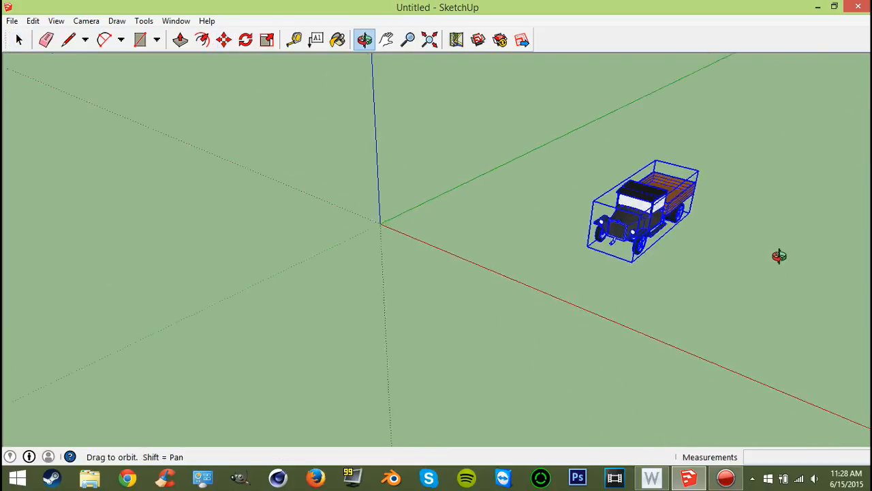
pyautogui.press('m')
pyautogui.scroll(6, 726, 252)
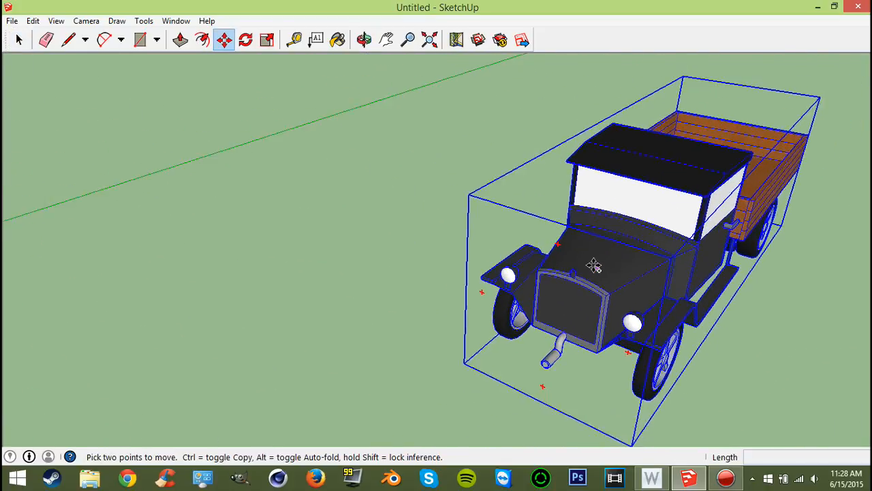
pyautogui.scroll(-3, 593, 266)
pyautogui.moveTo(593, 265); pyautogui.dragTo(370, 164, button='middle')
pyautogui.rightClick(503, 306)
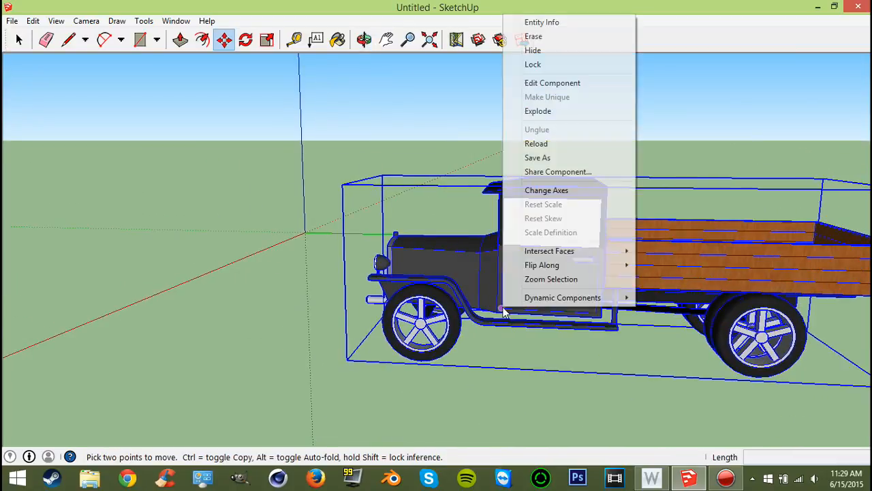
pyautogui.click(542, 111)
pyautogui.moveTo(458, 288); pyautogui.dragTo(560, 260, button='middle')
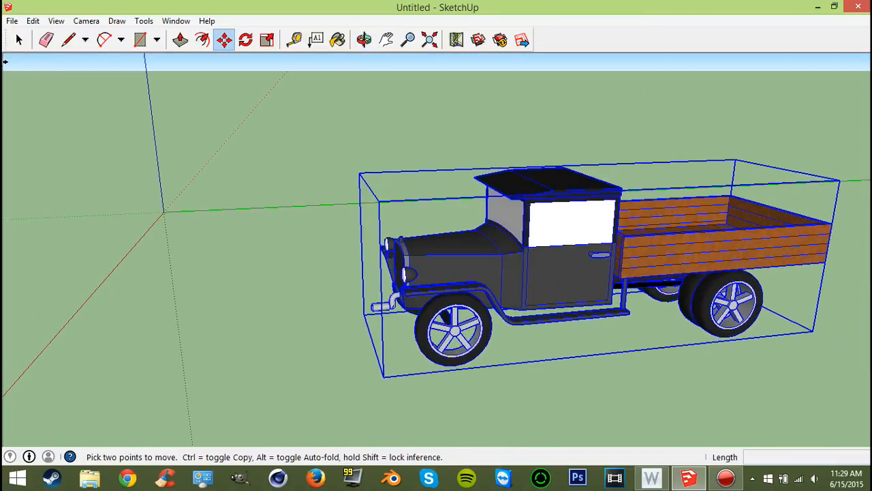
pyautogui.press('space')
pyautogui.rightClick(565, 261)
pyautogui.click(632, 133)
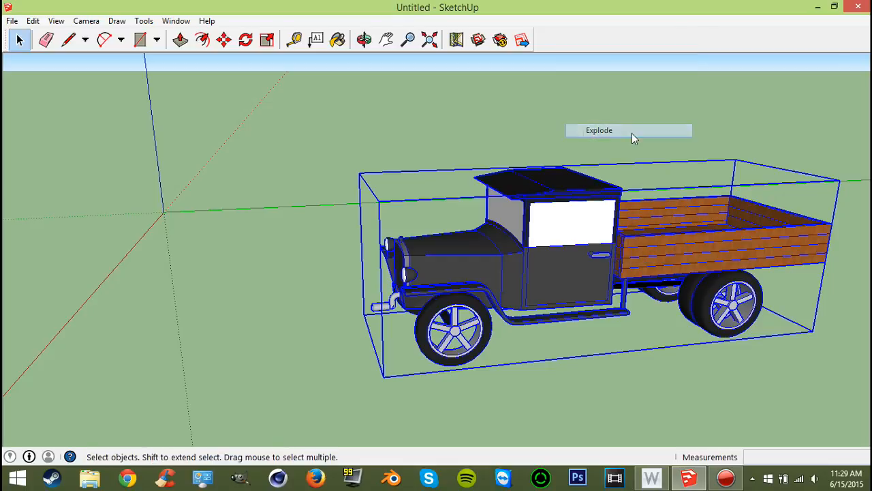
# Select the truck's rear and front wheels together and delete them
pyautogui.moveTo(531, 303); pyautogui.dragTo(644, 267, button='middle')
pyautogui.click(486, 324)
pyautogui.moveTo(487, 324); pyautogui.dragTo(362, 286, button='middle')
pyautogui.click(714, 288)
pyautogui.moveTo(714, 288); pyautogui.dragTo(453, 325, button='middle')
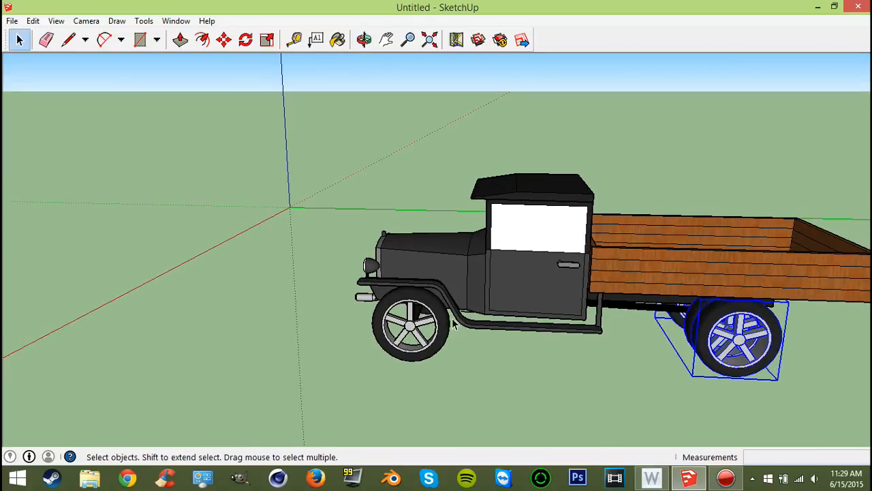
pyautogui.keyDown('shift'); pyautogui.click(413, 303); pyautogui.keyUp('shift')
pyautogui.moveTo(577, 386); pyautogui.dragTo(492, 209, button='middle')
pyautogui.press('Delete')
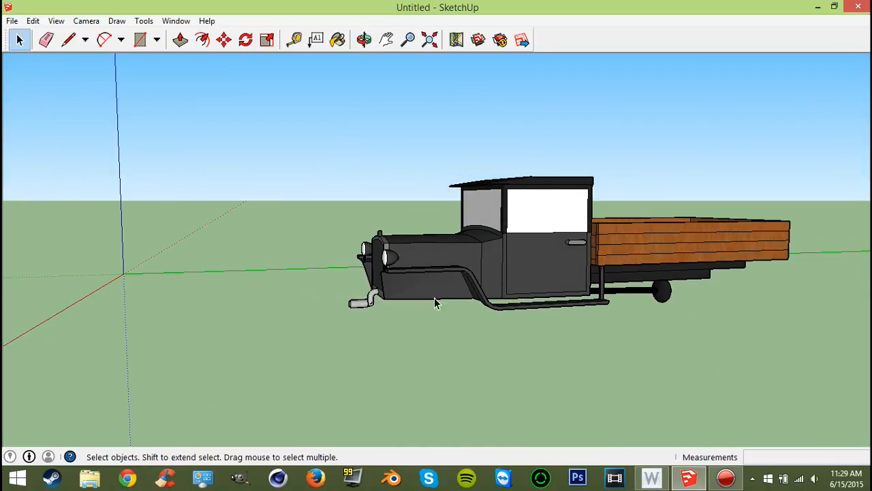
# Paint the radiator frame and the front crank with the Metal_Corrogated_Shiny material from the Metal collection
pyautogui.moveTo(437, 303); pyautogui.dragTo(413, 222, button='middle')
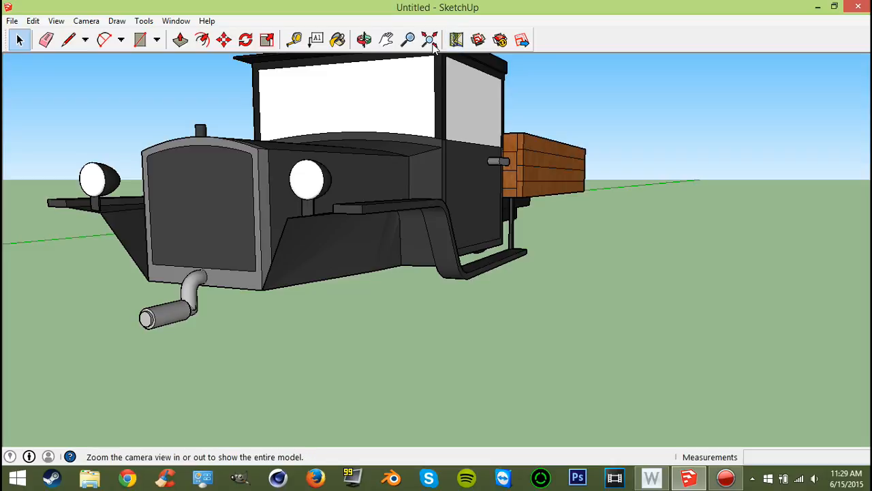
pyautogui.click(338, 40)
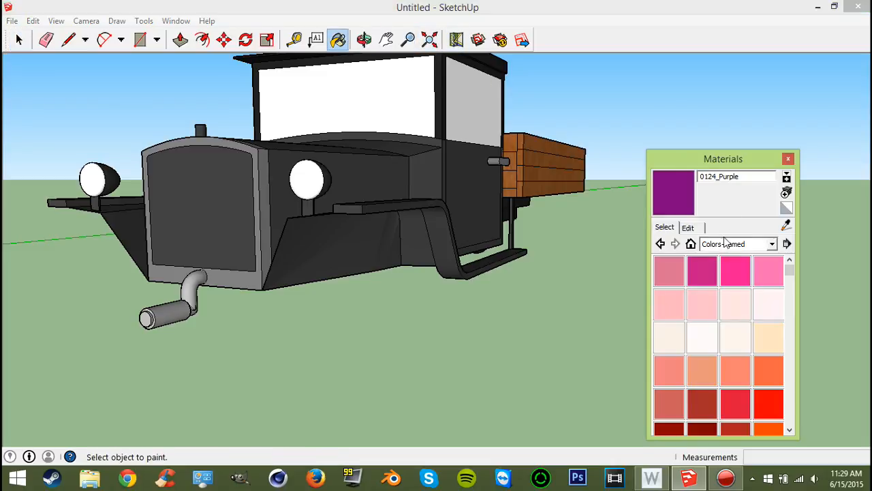
pyautogui.click(759, 245)
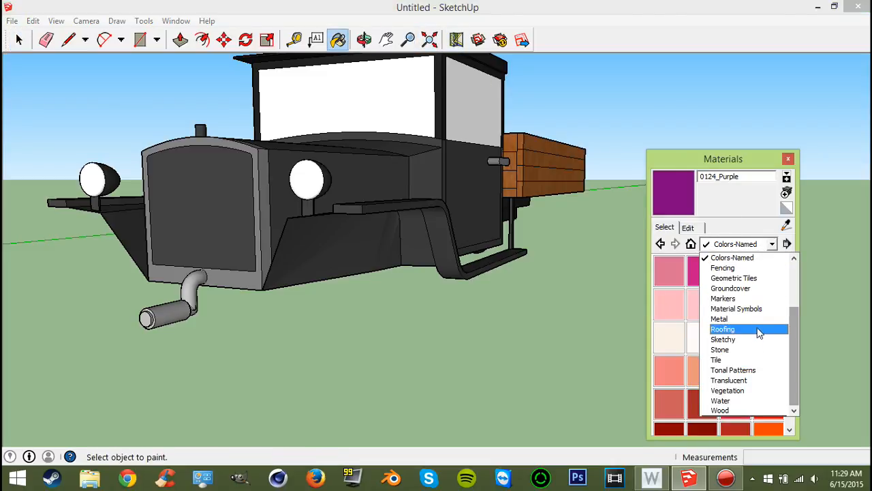
pyautogui.click(742, 309)
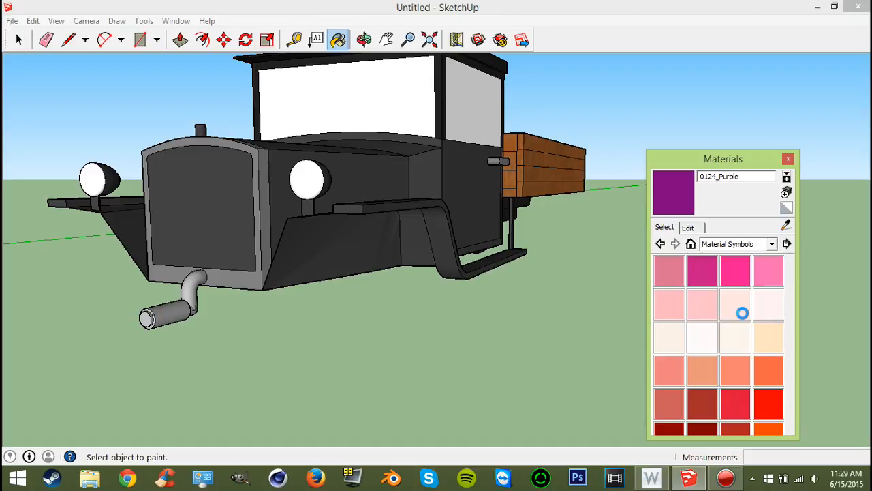
pyautogui.click(742, 240)
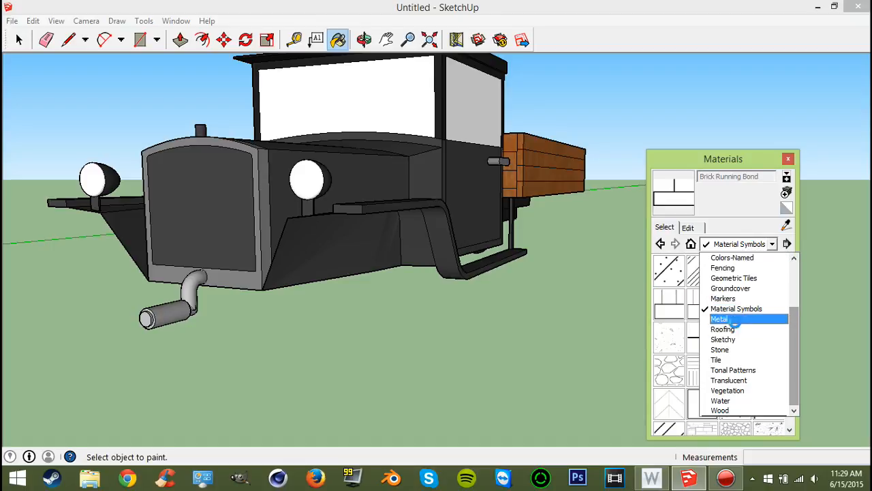
pyautogui.click(739, 320)
pyautogui.click(741, 268)
pyautogui.moveTo(530, 312)
pyautogui.mouseDown(button='middle')
pyautogui.moveTo(415, 253)
pyautogui.moveTo(295, 292)
pyautogui.mouseUp(button='middle')
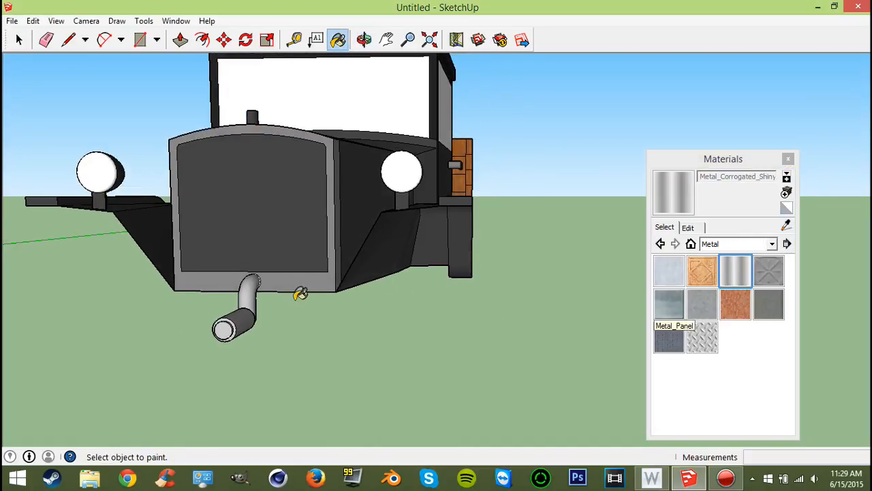
pyautogui.scroll(3, 250, 285)
pyautogui.click(247, 287)
pyautogui.click(351, 250)
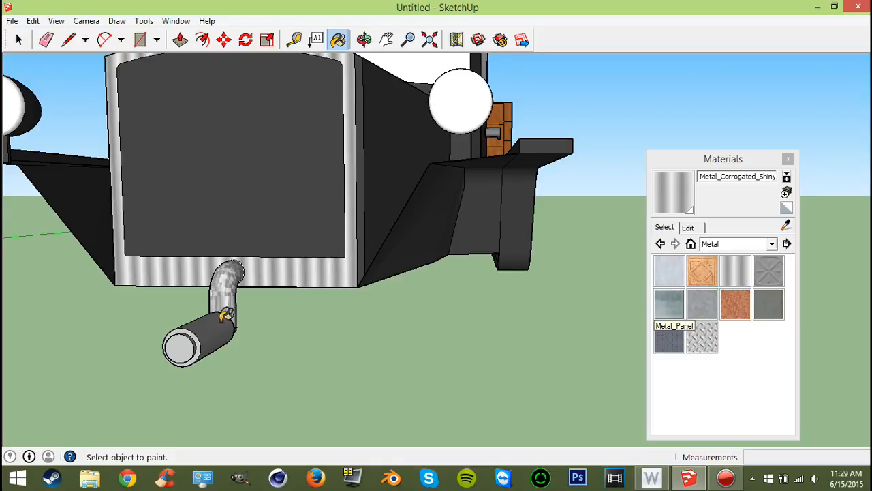
pyautogui.scroll(3, 197, 342)
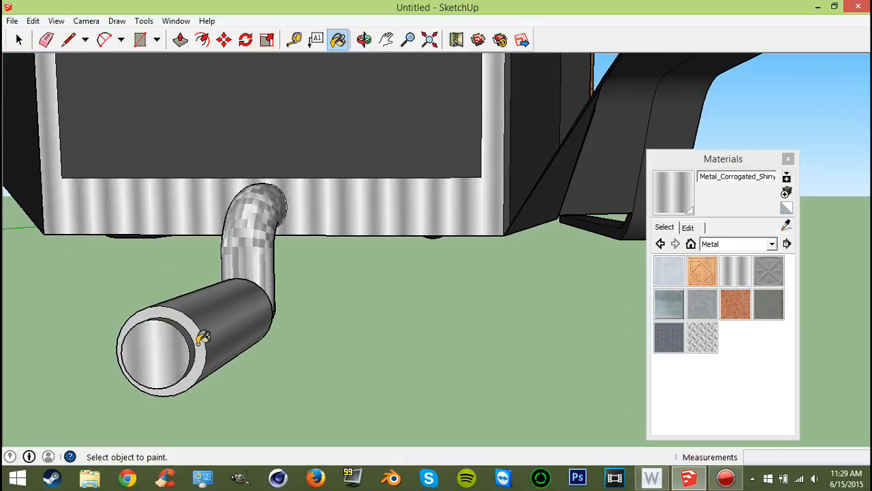
pyautogui.click(200, 339)
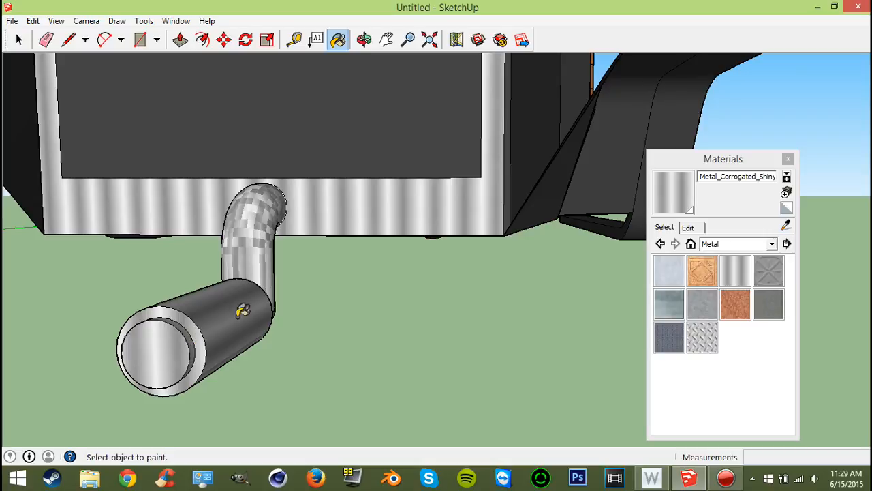
# Examine the door handle and the side of the truck's cab up close
pyautogui.scroll(-5, 244, 311)
pyautogui.moveTo(244, 311)
pyautogui.mouseDown(button='middle')
pyautogui.moveTo(445, 266)
pyautogui.moveTo(454, 255)
pyautogui.moveTo(425, 278)
pyautogui.moveTo(216, 333)
pyautogui.moveTo(45, 333)
pyautogui.mouseUp(button='middle')
pyautogui.scroll(-3, 439, 273)
pyautogui.moveTo(463, 259); pyautogui.dragTo(235, 228, button='middle')
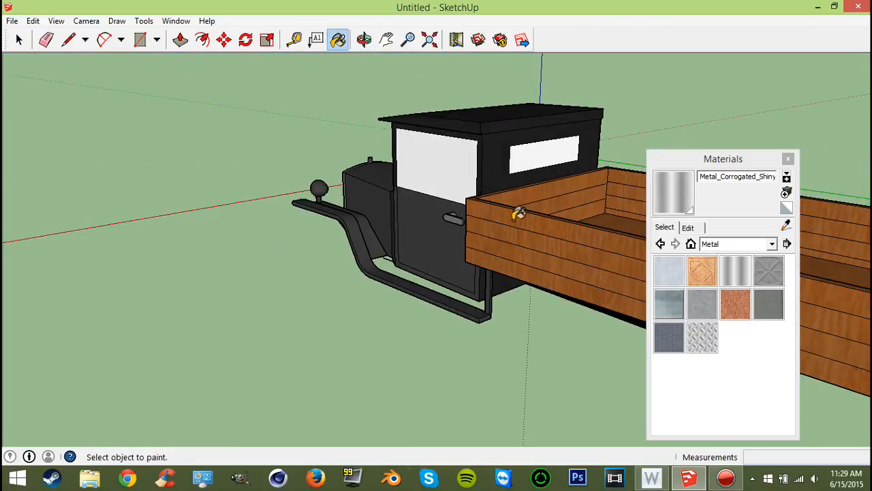
pyautogui.scroll(8, 421, 253)
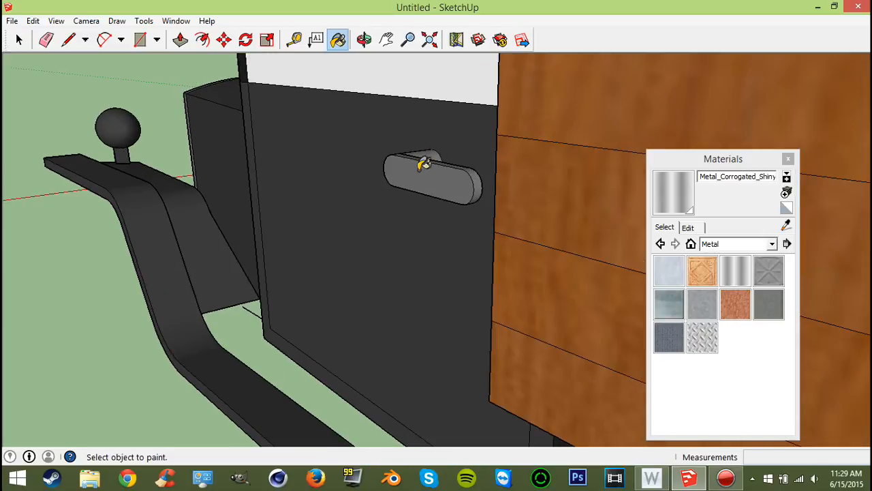
pyautogui.moveTo(426, 207); pyautogui.dragTo(566, 272, button='middle')
pyautogui.scroll(-7, 450, 257)
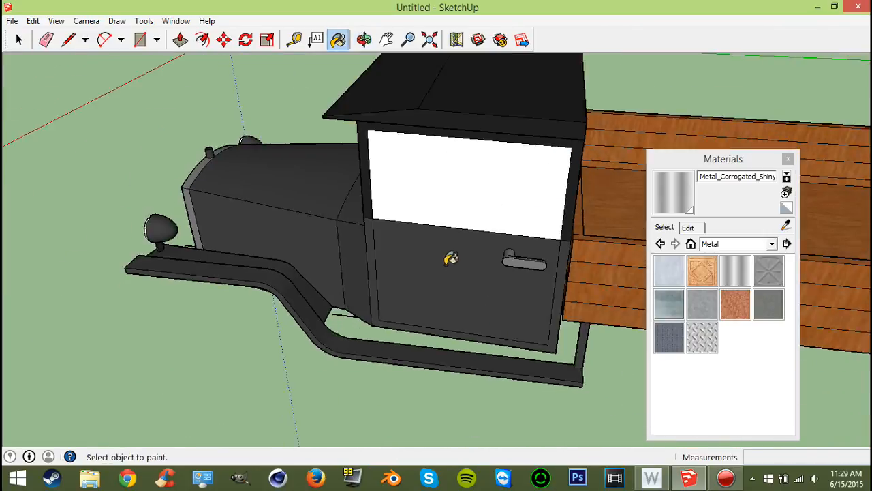
# Select the entire truck and explode its remaining nested parts
pyautogui.click(17, 39)
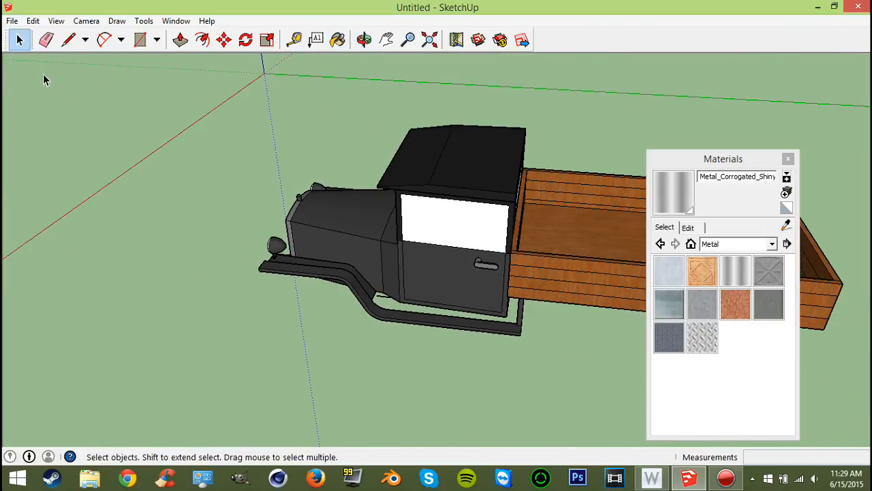
pyautogui.rightClick(395, 211)
pyautogui.click(337, 225)
pyautogui.scroll(-5, 362, 260)
pyautogui.moveTo(193, 93); pyautogui.dragTo(193, 92)
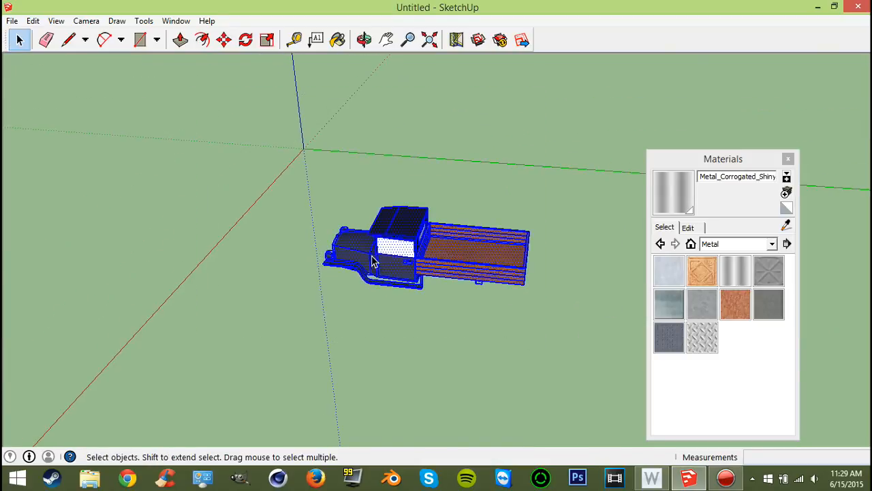
pyautogui.rightClick(372, 202)
pyautogui.click(412, 269)
pyautogui.click(539, 316)
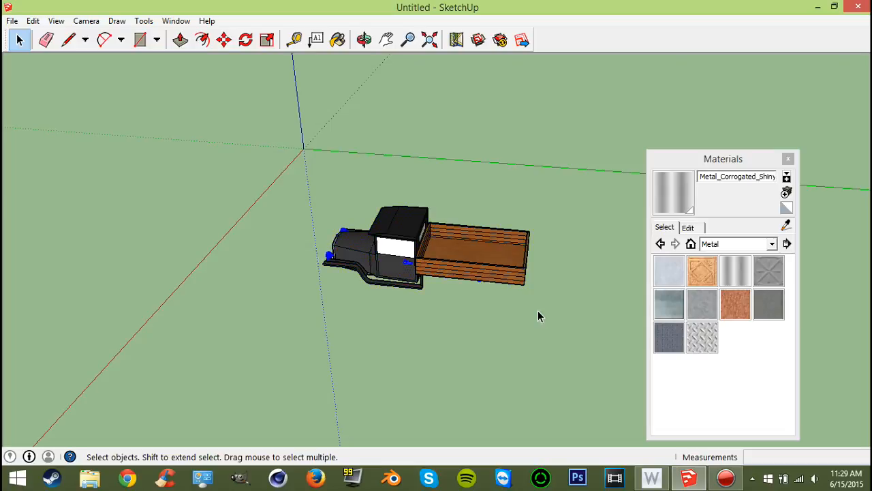
# Select the whole truck, check whether any part can still be exploded, and clear the selection
pyautogui.moveTo(555, 302); pyautogui.dragTo(312, 189)
pyautogui.rightClick(395, 230)
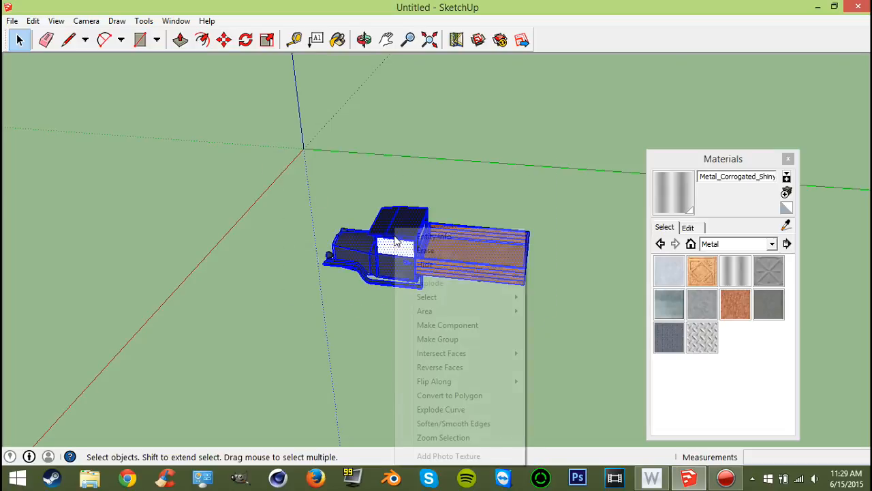
pyautogui.click(364, 326)
# Paint the handle on the truck's left door with the Metal_Corrogated_Shiny material
pyautogui.moveTo(374, 295); pyautogui.dragTo(412, 281, button='middle')
pyautogui.scroll(5, 412, 281)
pyautogui.scroll(6, 245, 218)
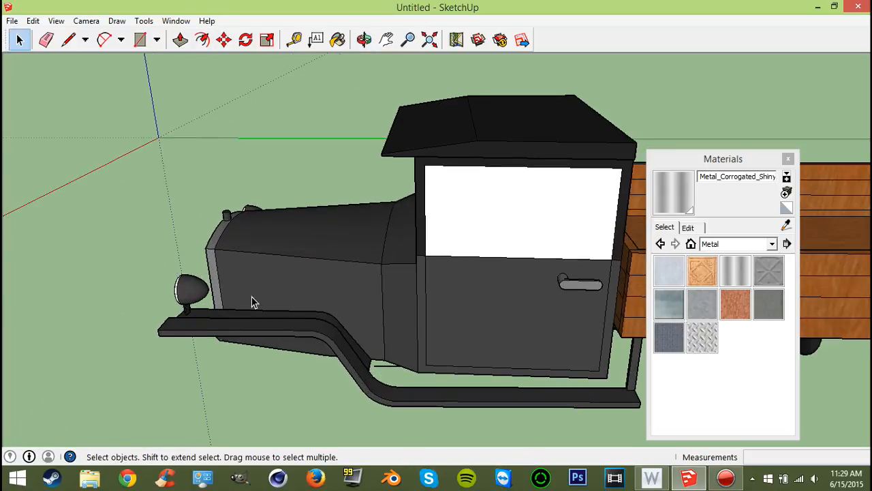
pyautogui.scroll(-3, 491, 269)
pyautogui.moveTo(492, 269); pyautogui.dragTo(425, 292, button='middle')
pyautogui.scroll(3, 424, 292)
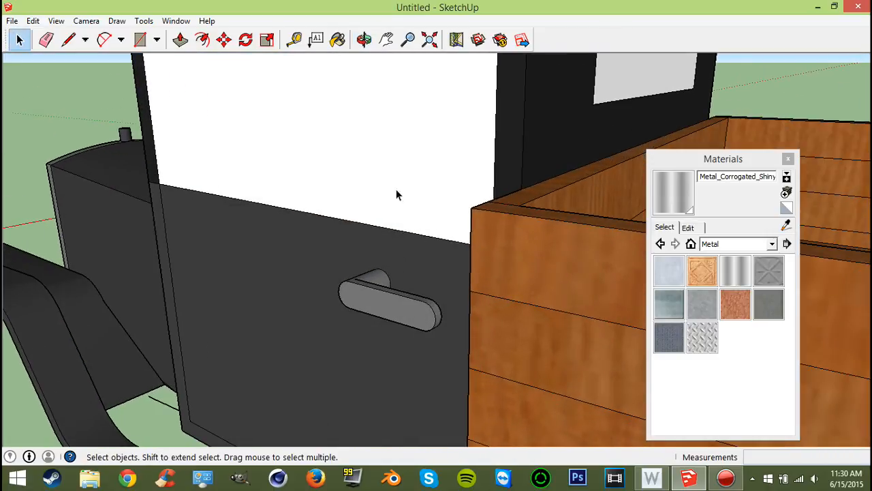
pyautogui.click(337, 39)
pyautogui.click(394, 295)
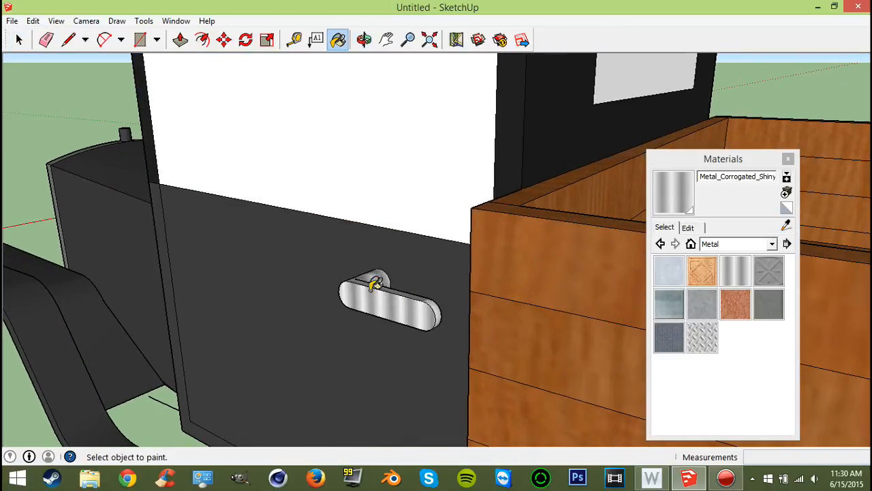
# Paint the handle on the opposite door with the same shiny corrugated metal
pyautogui.scroll(-6, 374, 284)
pyautogui.moveTo(362, 332); pyautogui.dragTo(578, 271, button='middle')
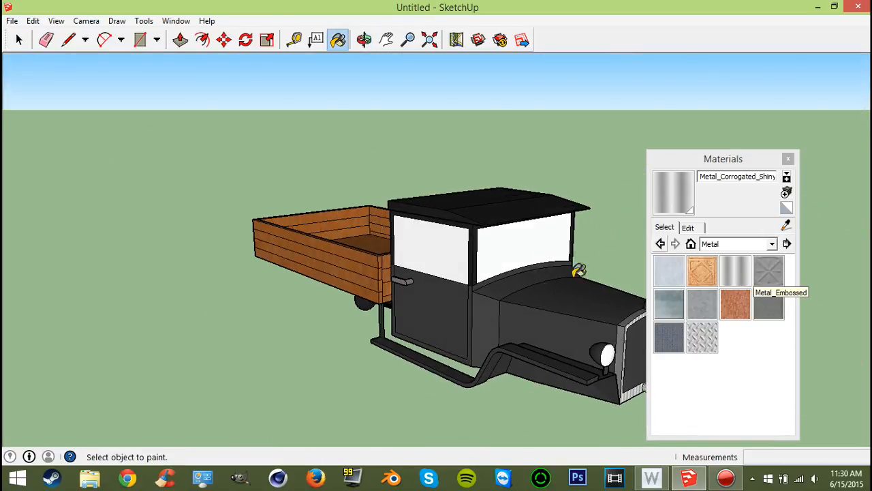
pyautogui.scroll(3, 493, 312)
pyautogui.scroll(4, 280, 235)
pyautogui.moveTo(320, 230)
pyautogui.mouseDown(button='middle')
pyautogui.moveTo(350, 220)
pyautogui.moveTo(351, 287)
pyautogui.moveTo(405, 255)
pyautogui.moveTo(311, 159)
pyautogui.moveTo(184, 173)
pyautogui.moveTo(364, 327)
pyautogui.mouseUp(button='middle')
pyautogui.scroll(-5, 355, 276)
# Paint the radiator cap at the front of the hood with Metal_Corrogated_Shiny
pyautogui.scroll(6, 459, 273)
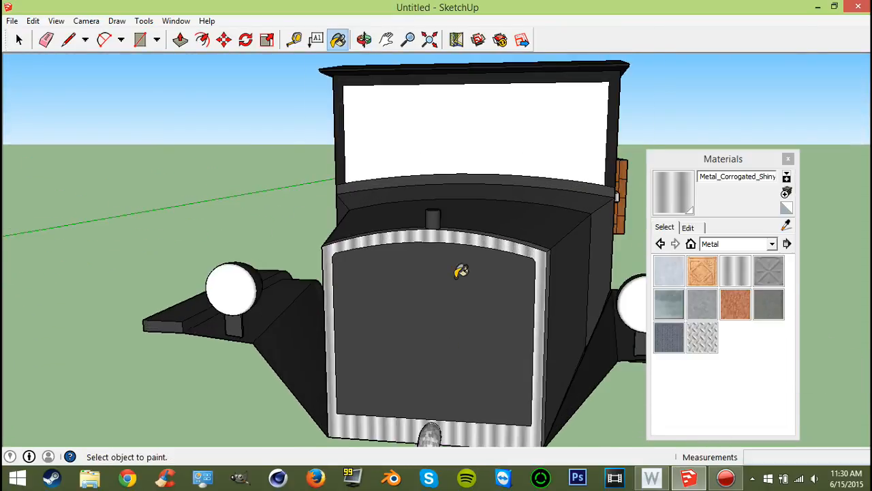
pyautogui.moveTo(490, 146); pyautogui.dragTo(517, 225, button='middle')
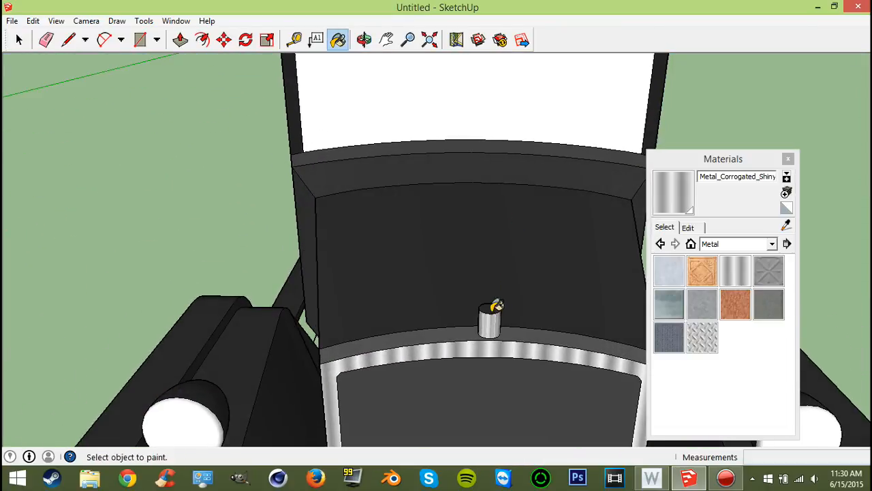
pyautogui.scroll(-5, 497, 305)
pyautogui.moveTo(484, 306)
pyautogui.mouseDown(button='middle')
pyautogui.moveTo(236, 226)
pyautogui.moveTo(264, 225)
pyautogui.mouseUp(button='middle')
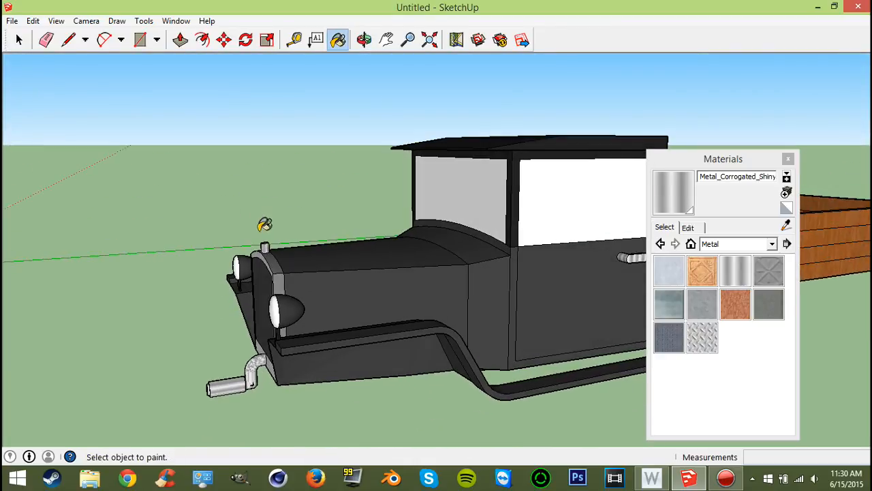
# Paint the top of the left fender and running board with 0020_Red from the Colors-Named collection
pyautogui.click(772, 243)
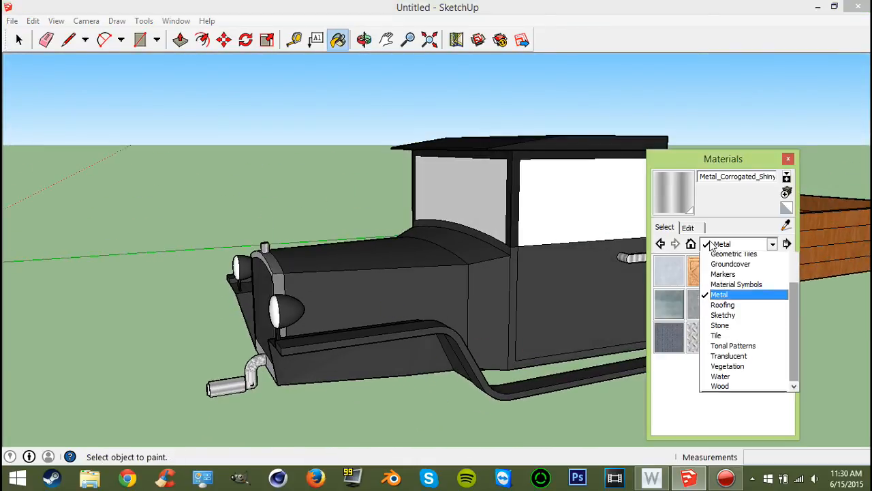
pyautogui.scroll(1, 730, 272)
pyautogui.click(726, 253)
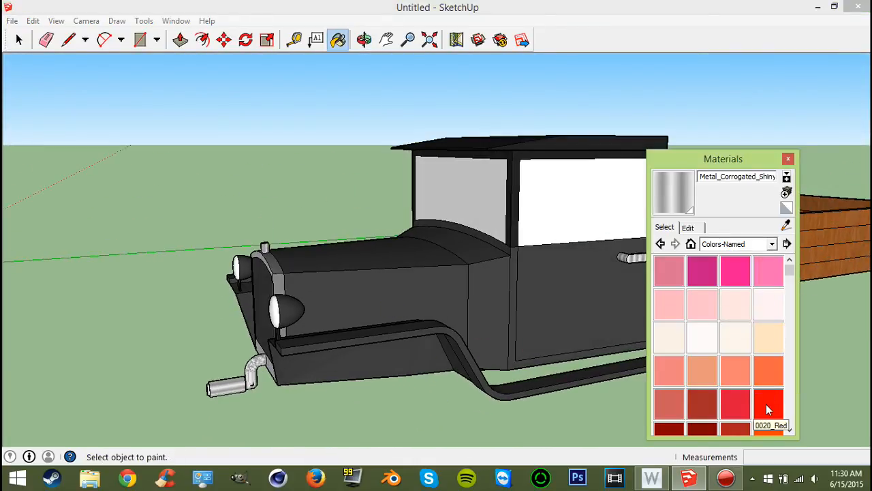
pyautogui.click(769, 409)
pyautogui.moveTo(572, 259); pyautogui.dragTo(577, 387, button='middle')
pyautogui.click(585, 364)
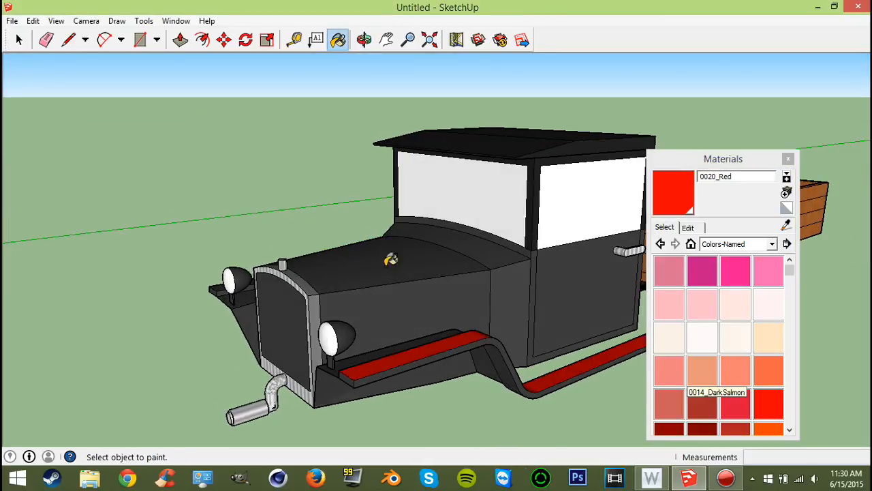
pyautogui.scroll(2, 452, 312)
pyautogui.moveTo(503, 345); pyautogui.dragTo(475, 343, button='middle')
# Paint the top and edge faces of the opposite fender and running board with 0020_Red
pyautogui.moveTo(351, 302); pyautogui.dragTo(536, 270, button='middle')
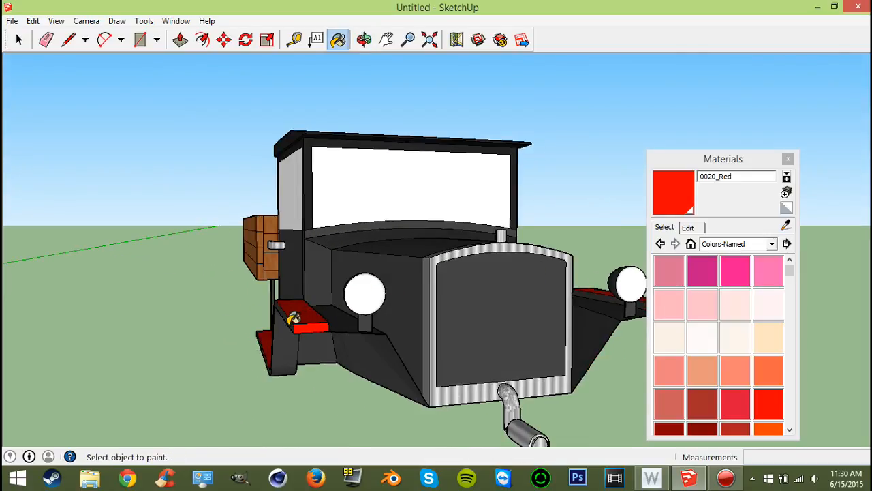
pyautogui.moveTo(291, 326); pyautogui.dragTo(324, 310, button='middle')
pyautogui.click(290, 340)
pyautogui.moveTo(405, 323); pyautogui.dragTo(171, 258, button='middle')
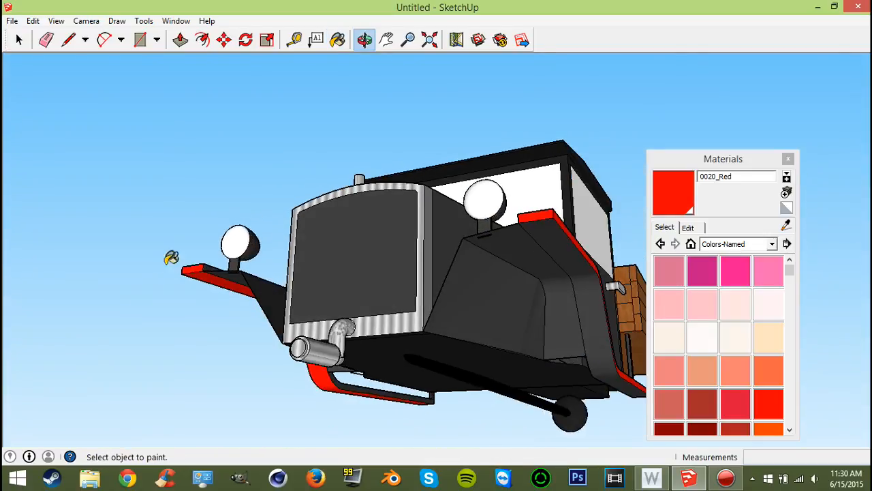
pyautogui.click(583, 273)
# Paint the undersides of the running boards and their rear support posts with 0020_Red
pyautogui.moveTo(547, 312); pyautogui.dragTo(80, 290, button='middle')
pyautogui.moveTo(600, 300); pyautogui.dragTo(425, 168, button='middle')
pyautogui.scroll(4, 542, 232)
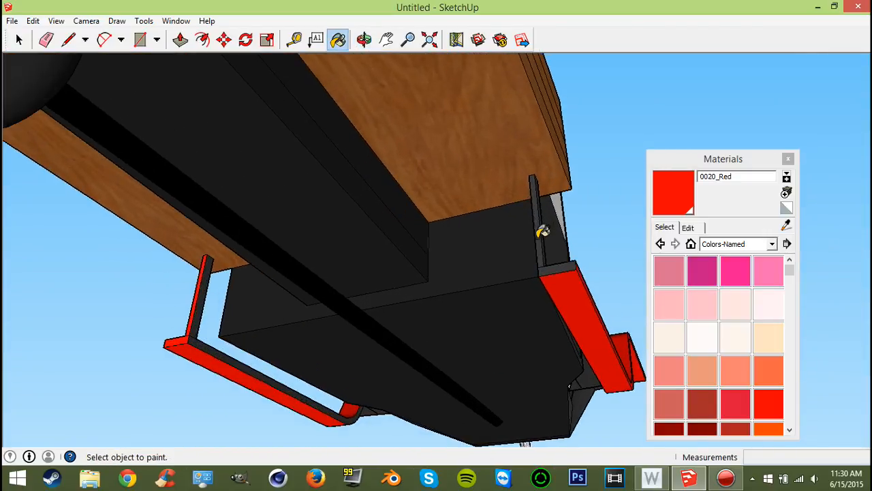
pyautogui.scroll(1, 545, 238)
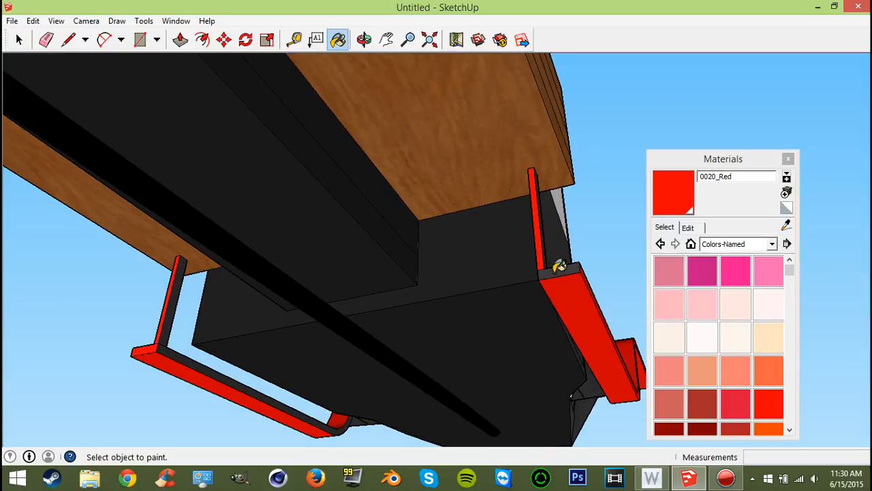
pyautogui.scroll(-6, 268, 243)
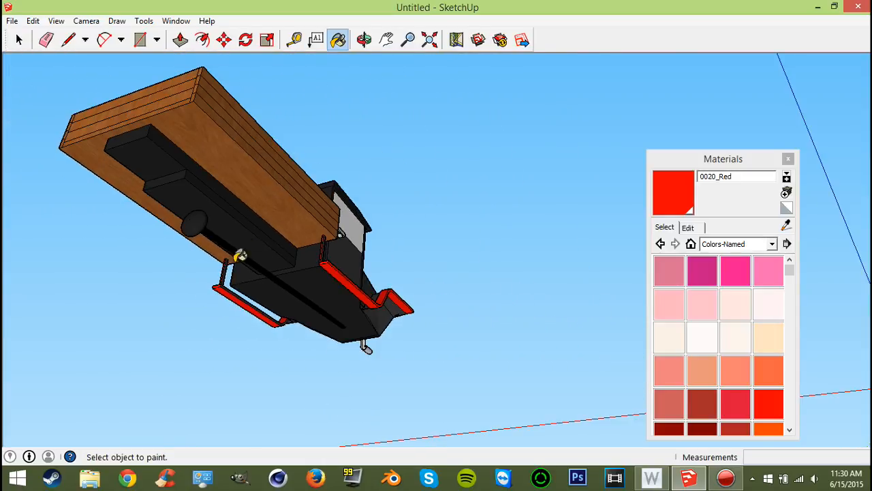
# Paint the cab's left side window with Translucent_Glass_Blue from the Translucent collection
pyautogui.moveTo(238, 255)
pyautogui.mouseDown(button='middle')
pyautogui.moveTo(433, 291)
pyautogui.moveTo(538, 365)
pyautogui.mouseUp(button='middle')
pyautogui.moveTo(375, 286); pyautogui.dragTo(608, 405, button='middle')
pyautogui.scroll(5, 531, 364)
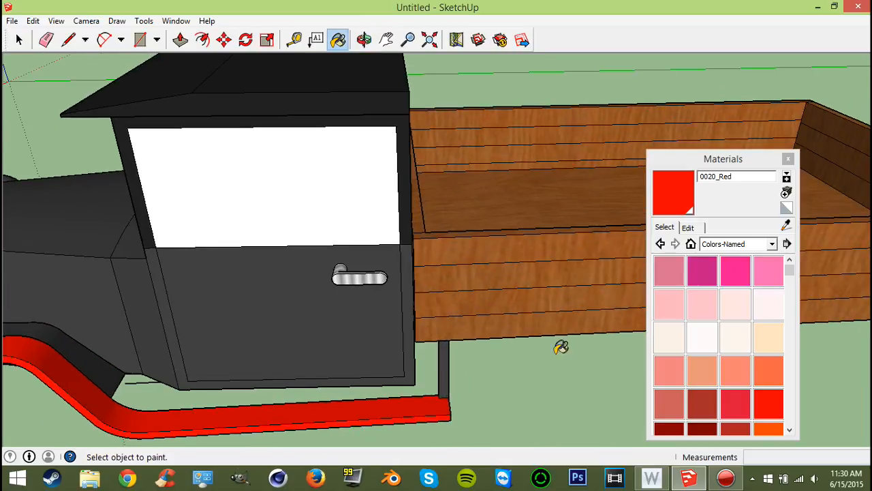
pyautogui.click(726, 246)
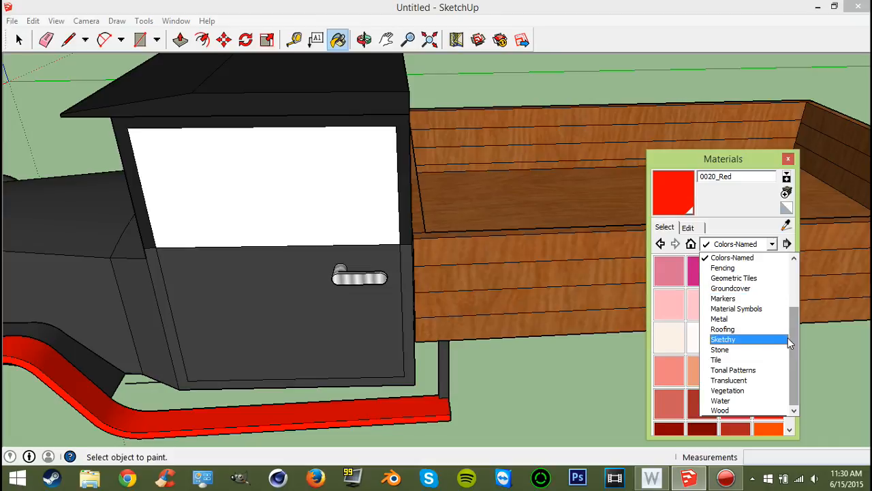
pyautogui.moveTo(797, 346); pyautogui.dragTo(786, 362)
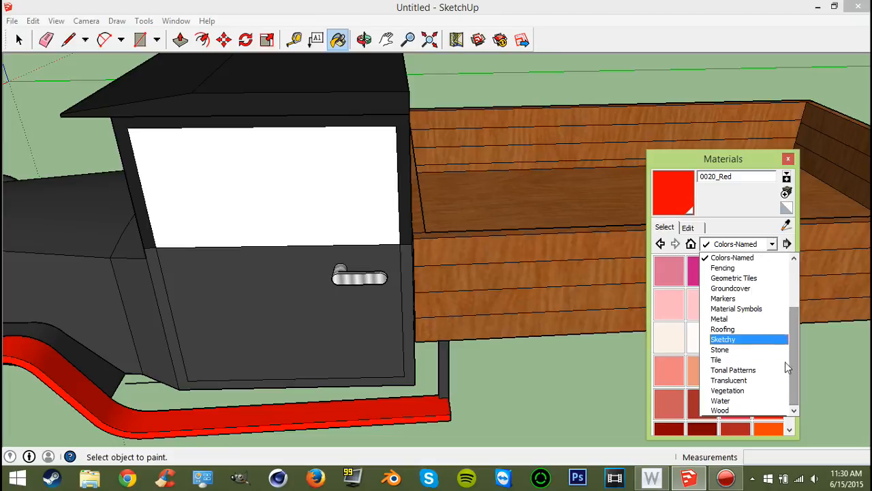
pyautogui.click(739, 380)
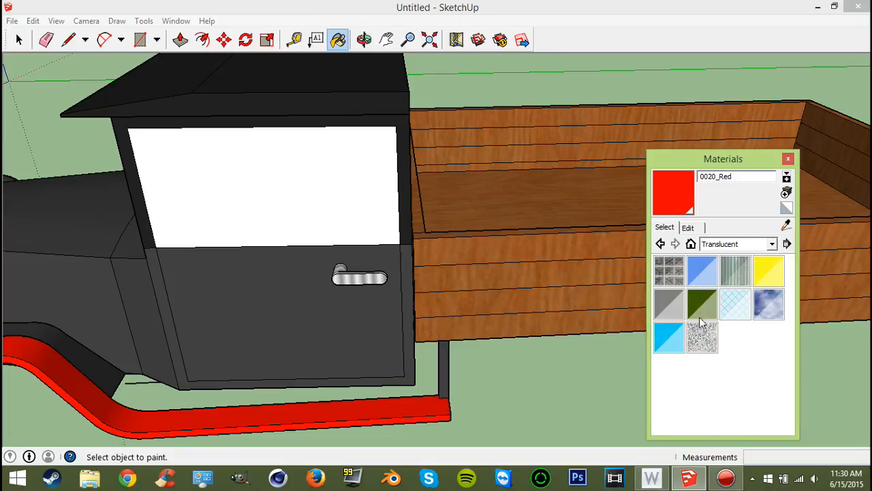
pyautogui.click(704, 280)
pyautogui.click(298, 181)
# Paint the cab's windshield and rear window with Translucent_Glass_Blue
pyautogui.moveTo(298, 181)
pyautogui.mouseDown(button='middle')
pyautogui.moveTo(395, 181)
pyautogui.moveTo(339, 204)
pyautogui.moveTo(539, 244)
pyautogui.moveTo(223, 174)
pyautogui.moveTo(247, 123)
pyautogui.moveTo(82, 167)
pyautogui.mouseUp(button='middle')
pyautogui.click(539, 243)
pyautogui.scroll(-5, 533, 260)
pyautogui.moveTo(418, 211); pyautogui.dragTo(3, 191, button='middle')
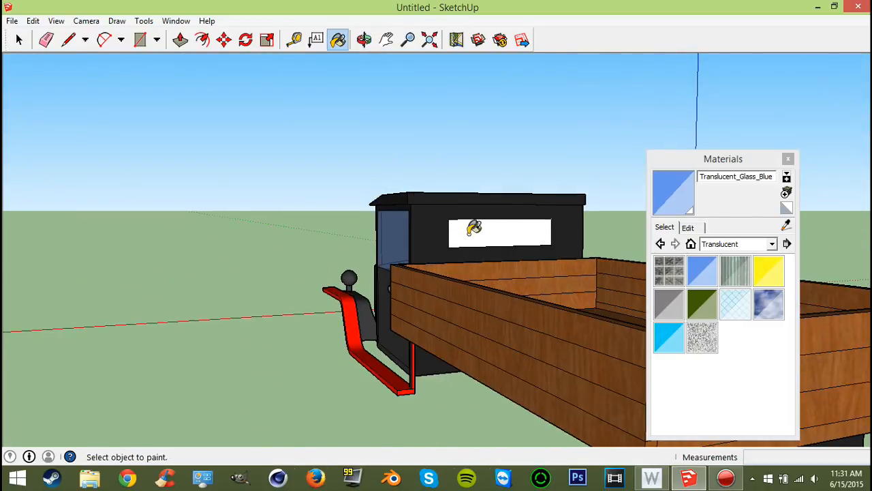
pyautogui.click(474, 227)
# Paint the inner faces of the right side window, windshield and rear window with Translucent_Glass_Blue
pyautogui.moveTo(327, 227); pyautogui.dragTo(618, 259, button='middle')
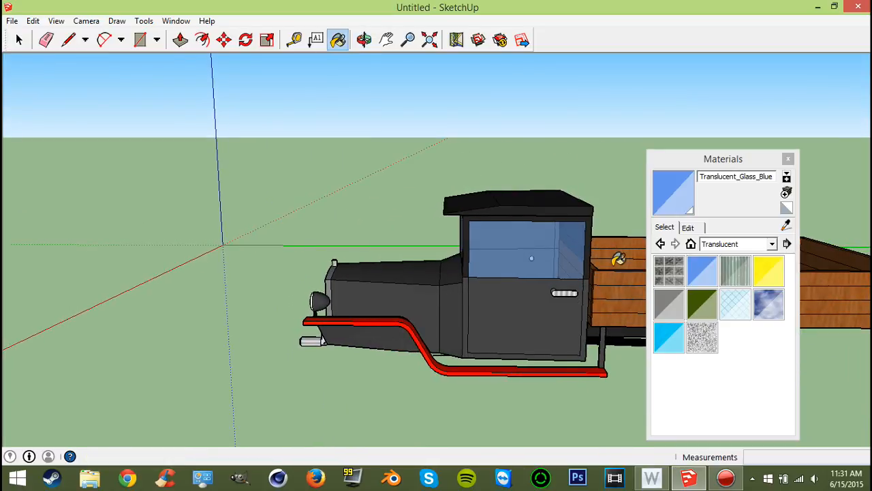
pyautogui.scroll(-2, 492, 296)
pyautogui.moveTo(391, 278)
pyautogui.mouseDown(button='middle')
pyautogui.moveTo(564, 259)
pyautogui.moveTo(534, 268)
pyautogui.moveTo(382, 215)
pyautogui.moveTo(395, 214)
pyautogui.moveTo(416, 247)
pyautogui.moveTo(474, 251)
pyautogui.moveTo(334, 208)
pyautogui.mouseUp(button='middle')
pyautogui.scroll(3, 535, 269)
pyautogui.scroll(-2, 415, 248)
pyautogui.scroll(8, 454, 230)
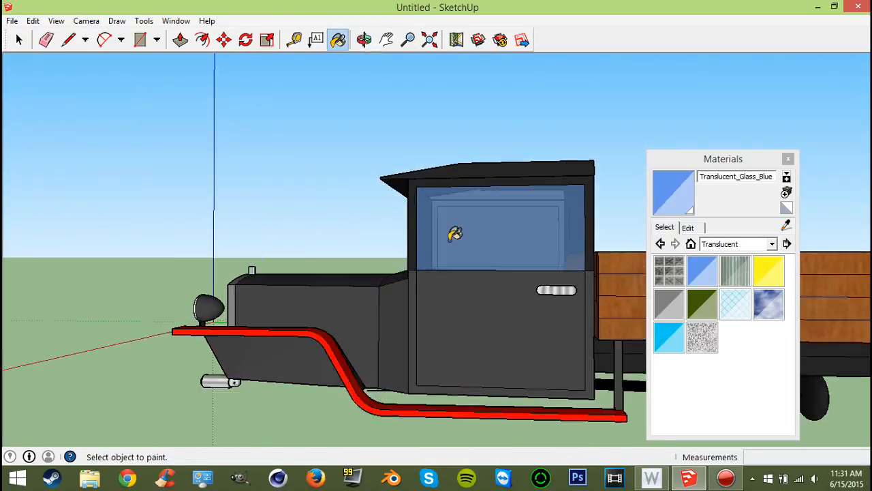
pyautogui.scroll(3, 542, 222)
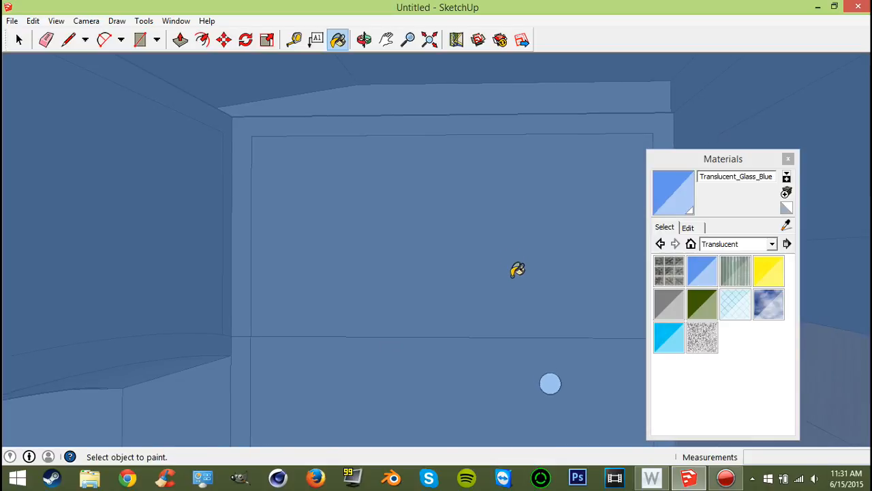
pyautogui.scroll(5, 510, 262)
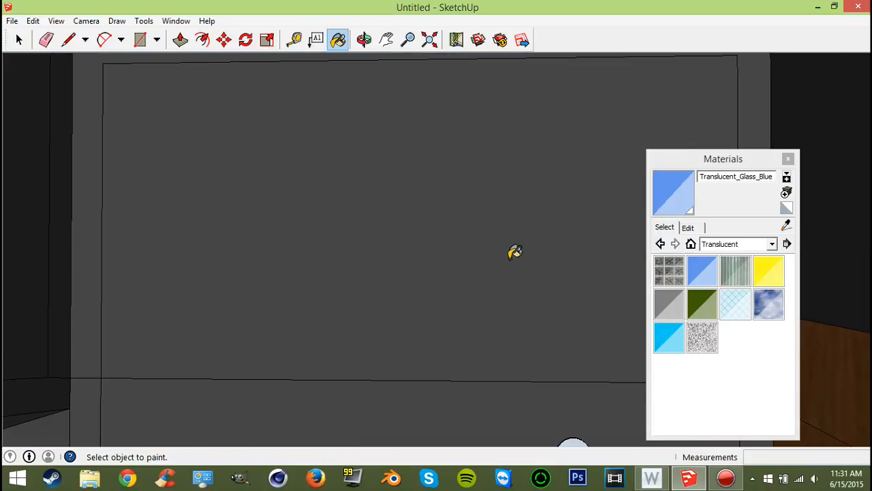
pyautogui.click(499, 245)
pyautogui.click(145, 246)
pyautogui.click(790, 132)
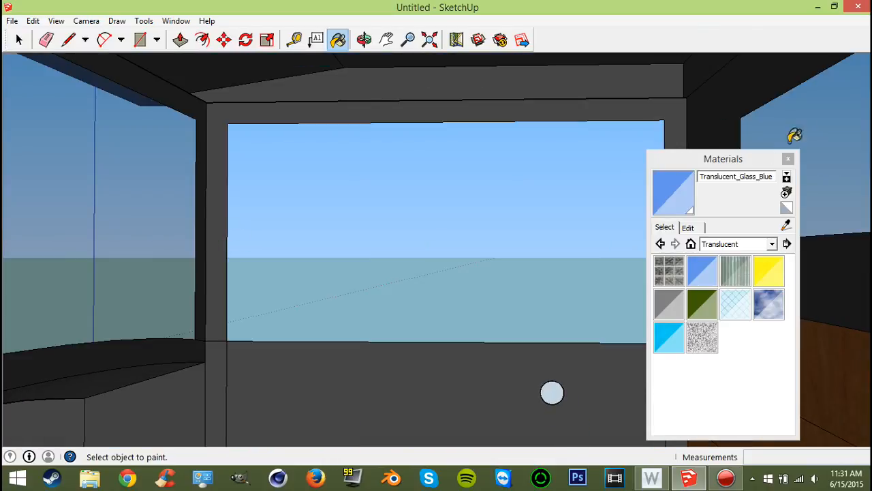
# Paint the inner face of the left side window with Translucent_Glass_Blue from inside the cab
pyautogui.scroll(-1, 374, 283)
pyautogui.scroll(2, 386, 271)
pyautogui.moveTo(411, 260); pyautogui.dragTo(550, 253, button='middle')
pyautogui.click(709, 269)
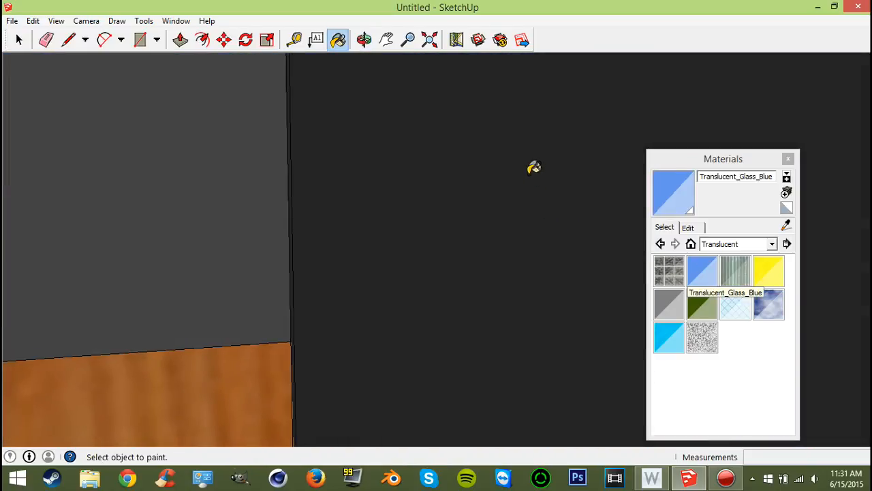
pyautogui.scroll(-5, 520, 184)
pyautogui.moveTo(475, 204); pyautogui.dragTo(591, 180, button='middle')
pyautogui.click(590, 180)
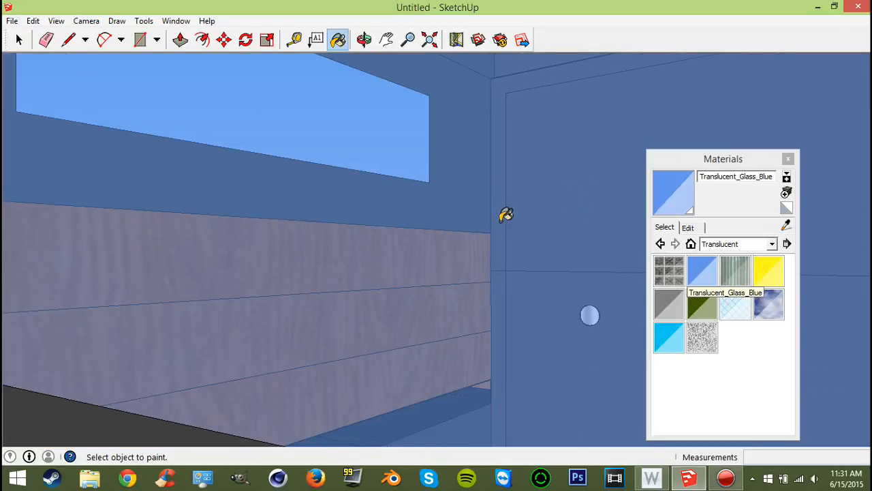
pyautogui.scroll(5, 571, 242)
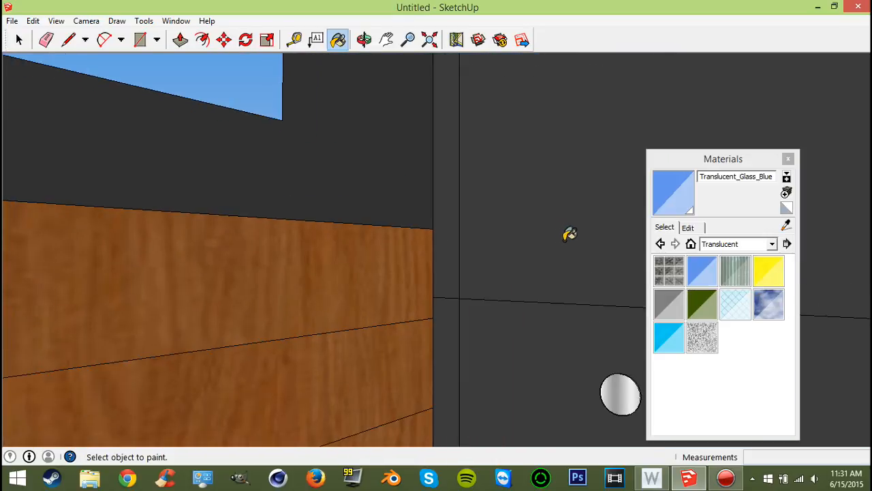
pyautogui.click(533, 259)
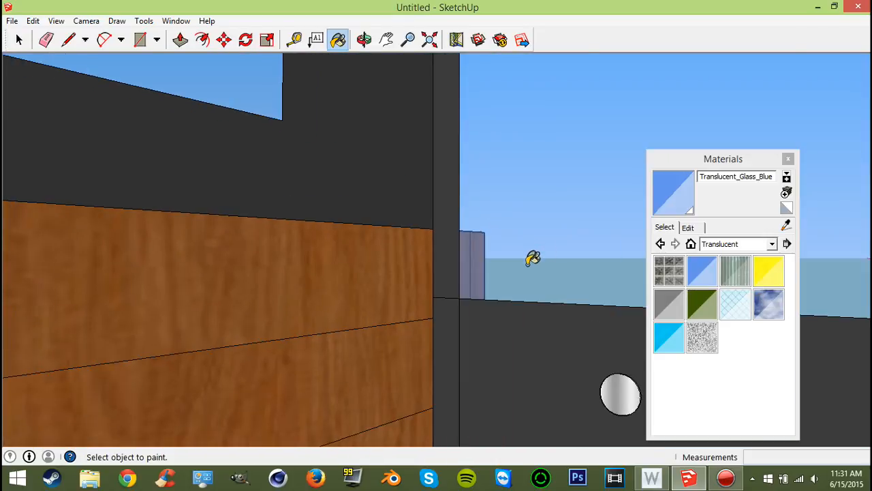
# Select the whole truck and export the model to the Desktop as a COLLADA file named Truck
pyautogui.scroll(-10, 533, 258)
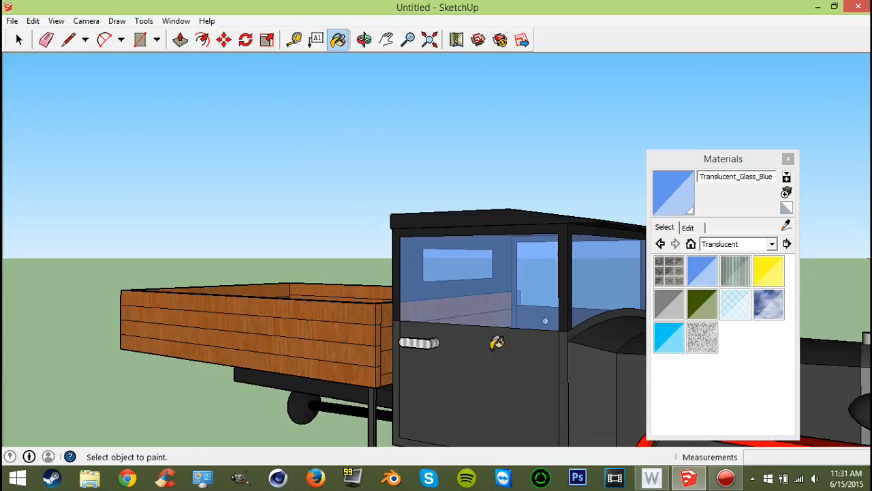
pyautogui.scroll(-5, 576, 245)
pyautogui.moveTo(577, 245); pyautogui.dragTo(150, 289, button='middle')
pyautogui.scroll(-3, 275, 285)
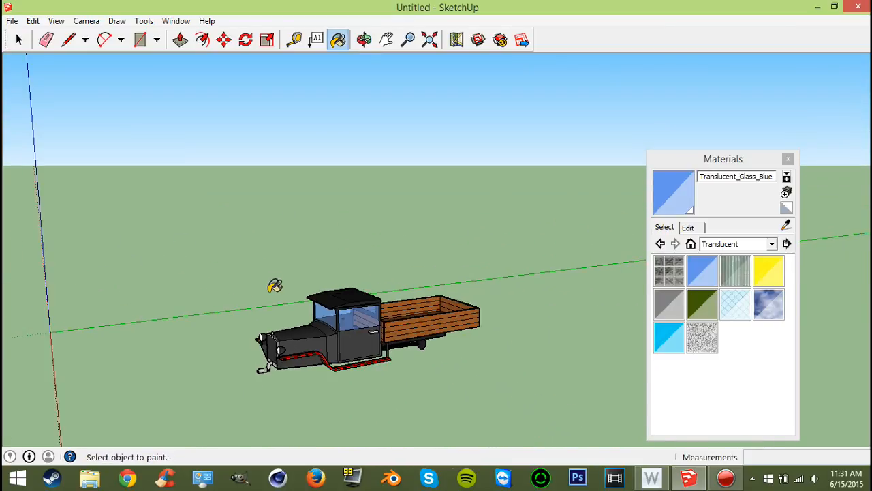
pyautogui.moveTo(275, 285)
pyautogui.mouseDown(button='middle')
pyautogui.moveTo(357, 242)
pyautogui.moveTo(185, 119)
pyautogui.moveTo(197, 298)
pyautogui.moveTo(123, 225)
pyautogui.mouseUp(button='middle')
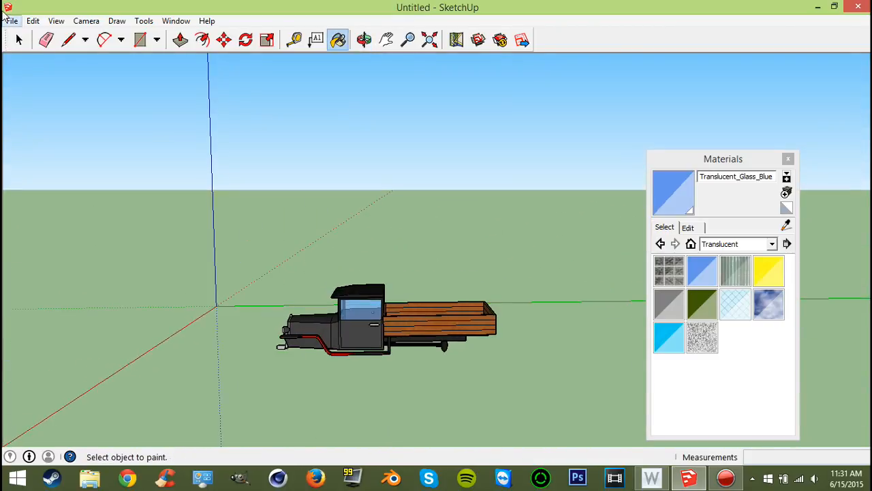
pyautogui.click(19, 40)
pyautogui.click(349, 327)
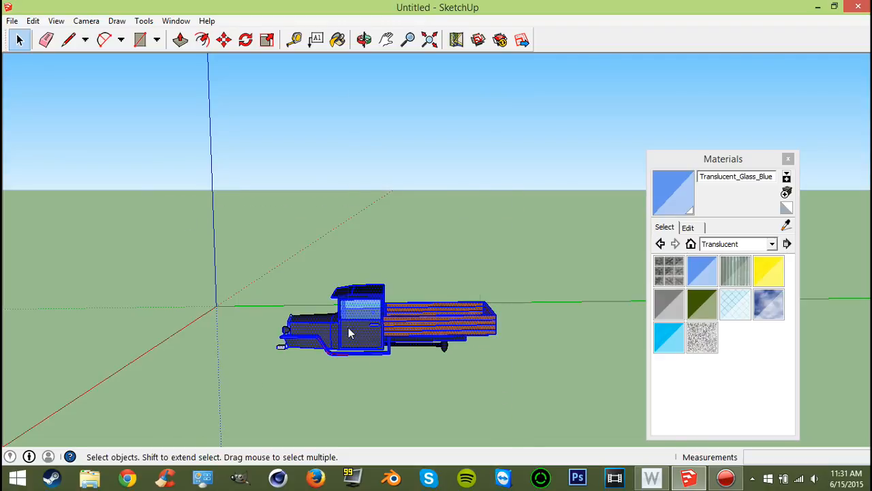
pyautogui.rightClick(348, 328)
pyautogui.click(11, 20)
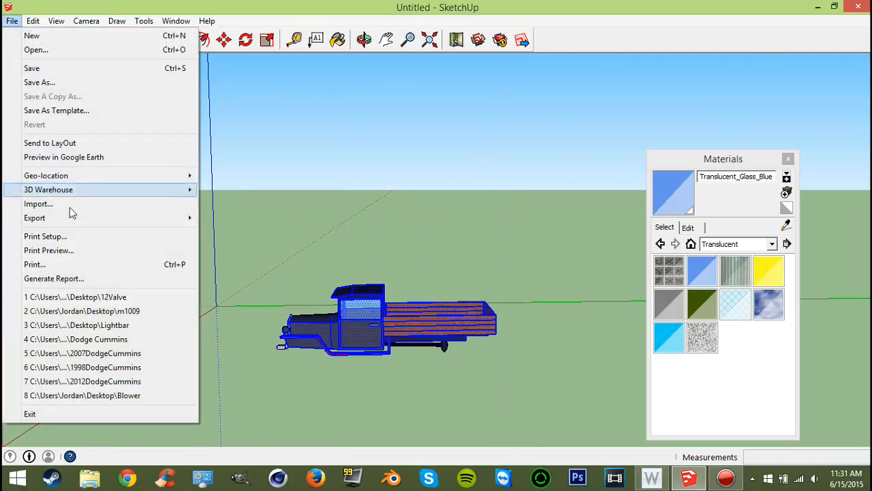
pyautogui.moveTo(78, 219)
pyautogui.click(225, 218)
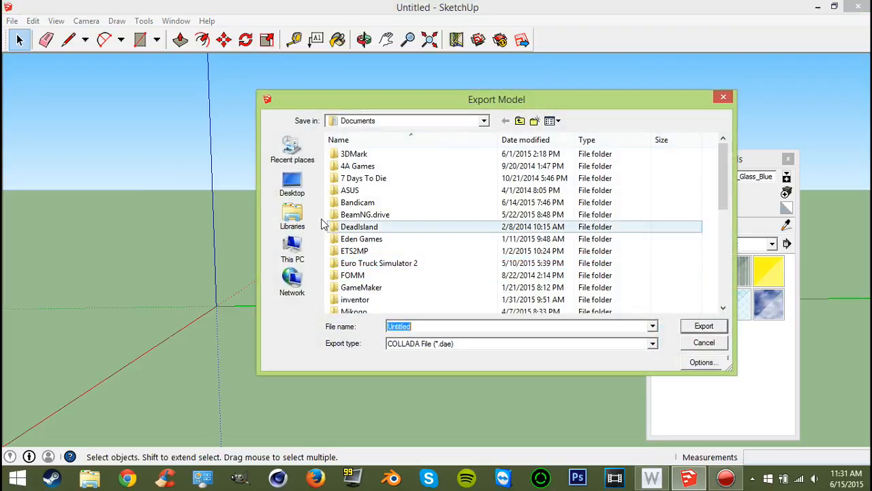
pyautogui.click(292, 183)
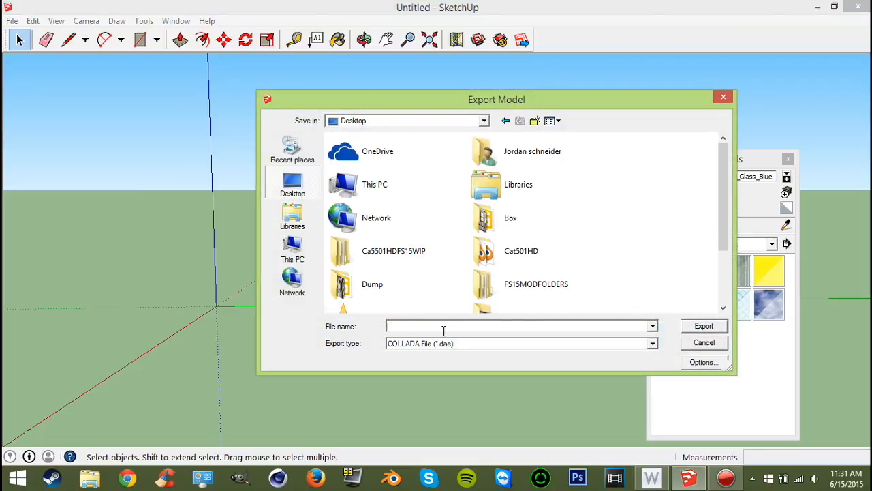
pyautogui.write('Truck')
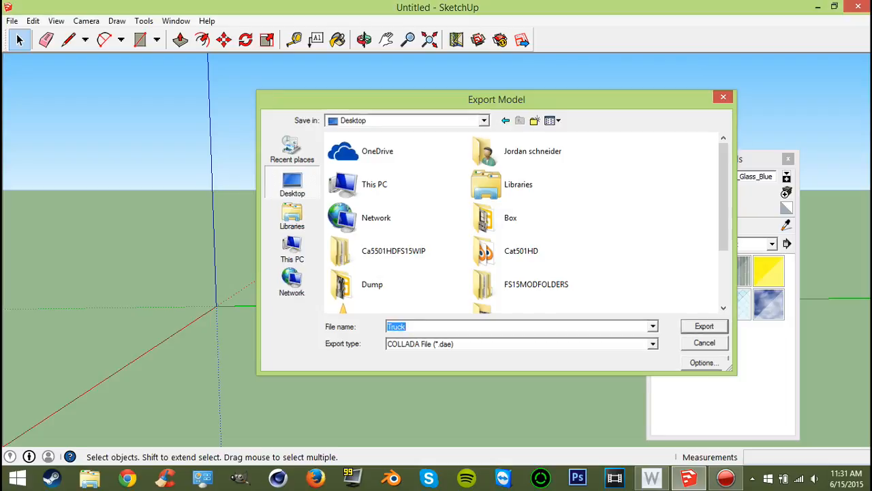
pyautogui.press('Return')
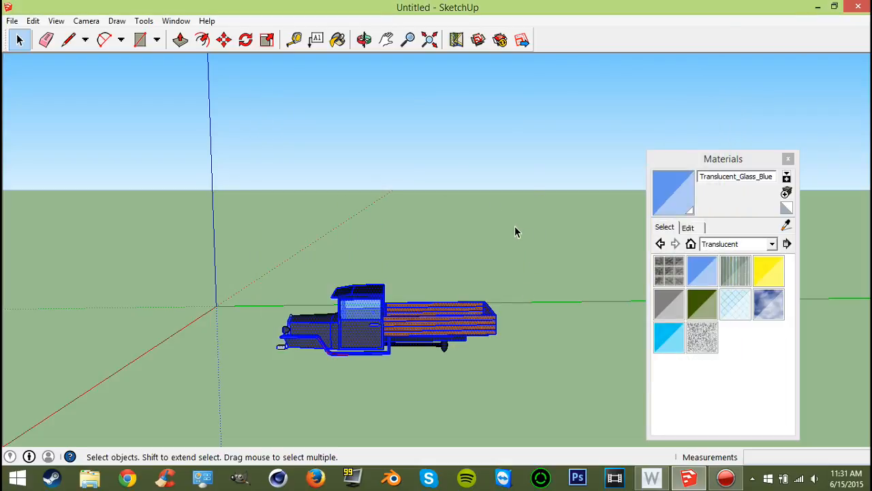
# Check the exported Truck file on the desktop and launch Blender
pyautogui.click(870, 488)
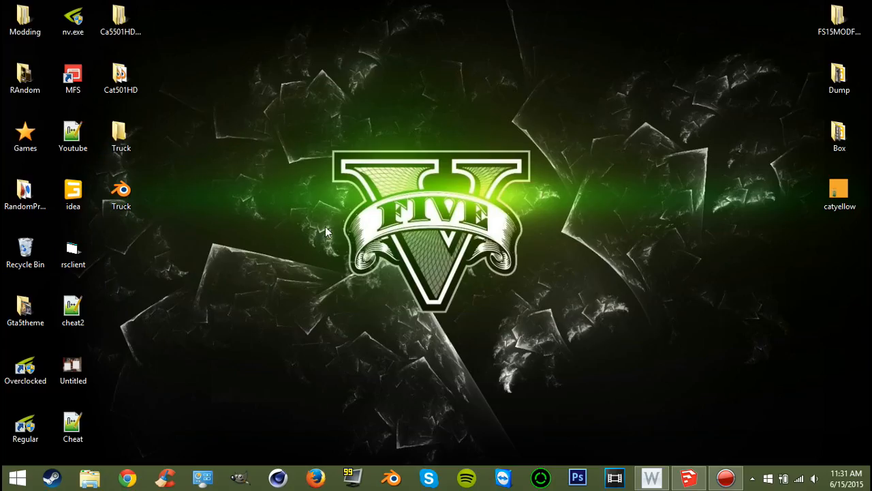
pyautogui.click(121, 194)
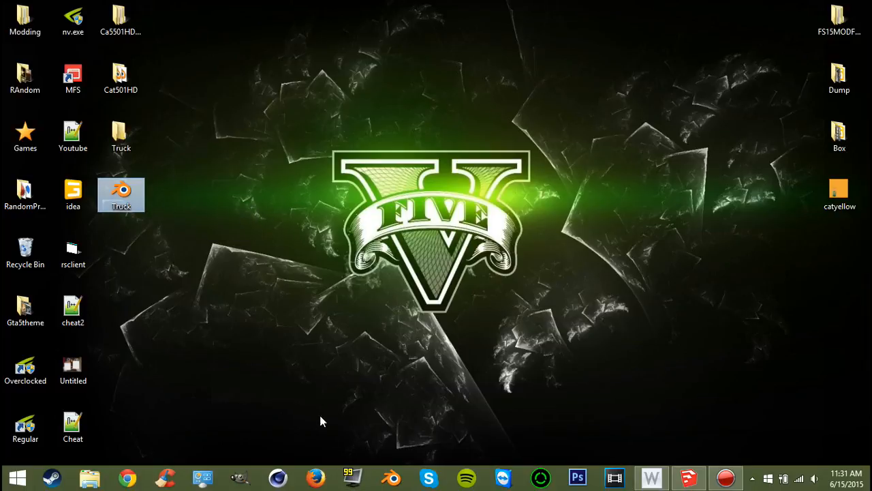
pyautogui.click(383, 479)
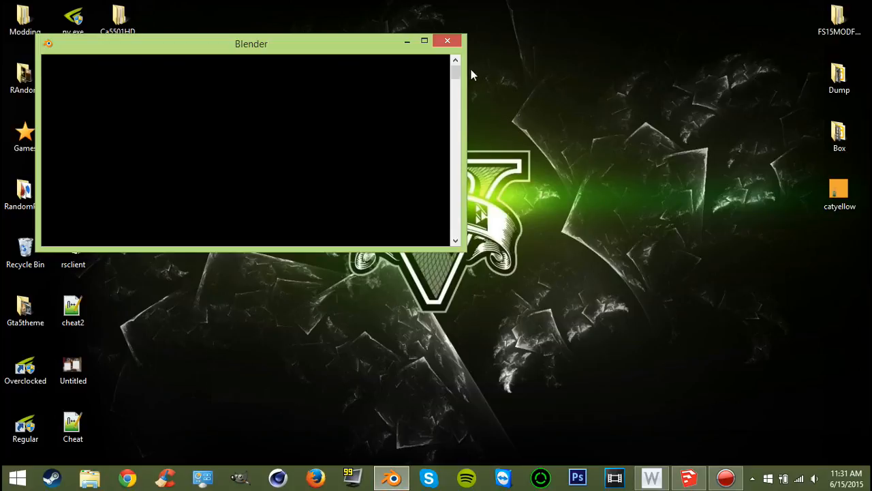
pyautogui.moveTo(249, 53); pyautogui.dragTo(438, 24)
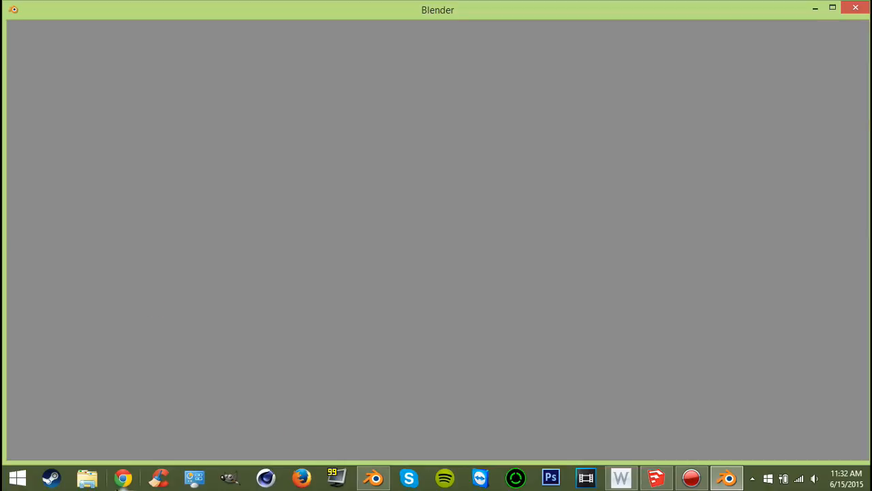
# Delete the default cube from the new Blender scene
pyautogui.scroll(7, 470, 277)
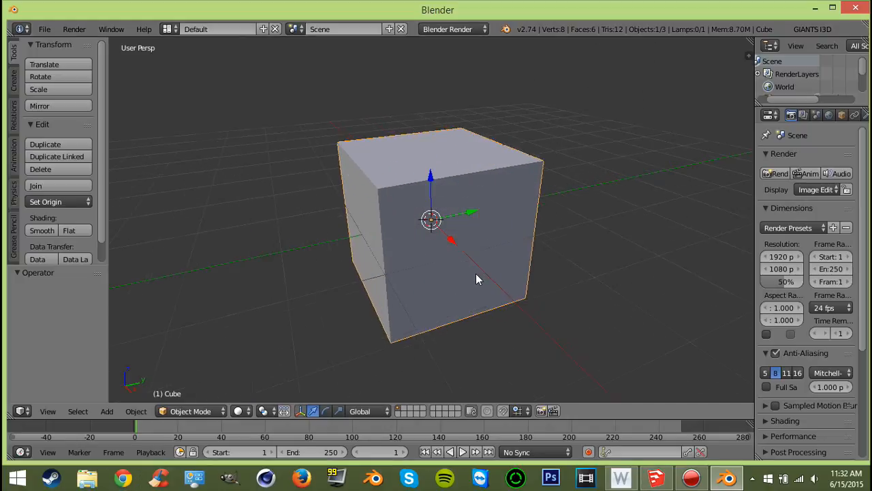
pyautogui.scroll(-7, 476, 278)
pyautogui.press('x')
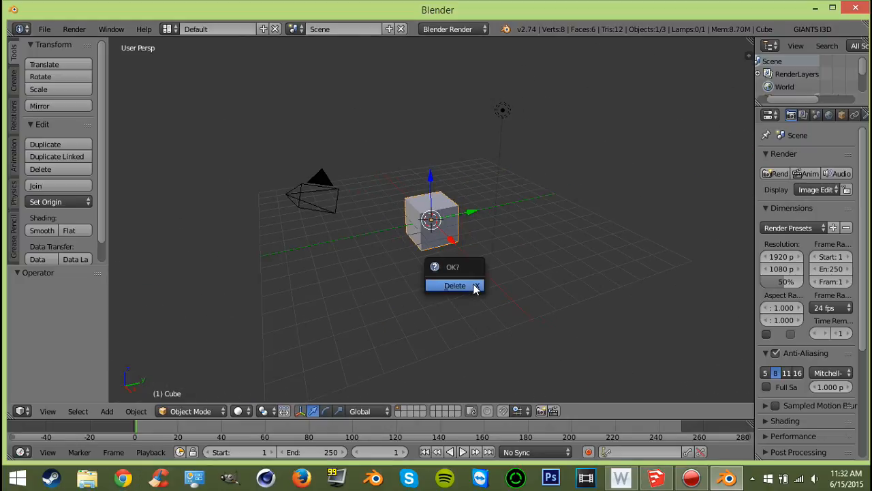
pyautogui.click(473, 284)
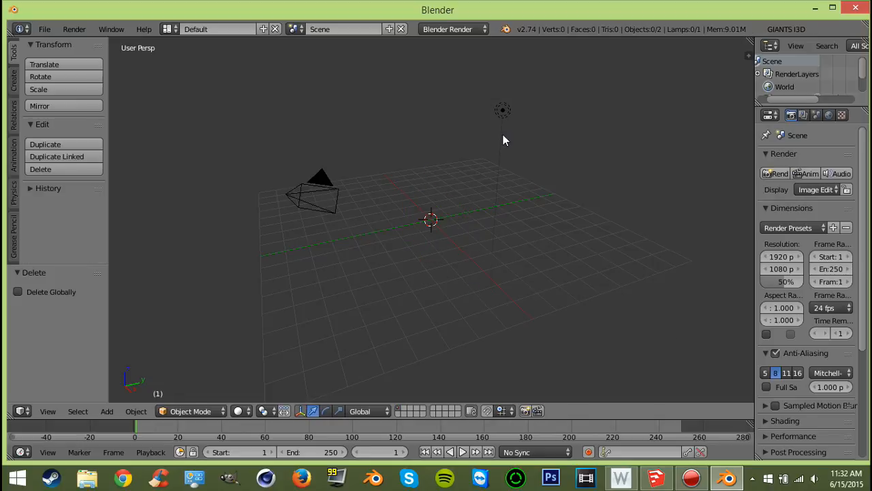
# Enlarge the scene outliner and import Truck.dae from the Desktop as a COLLADA model
pyautogui.moveTo(503, 134); pyautogui.dragTo(390, 127, button='middle')
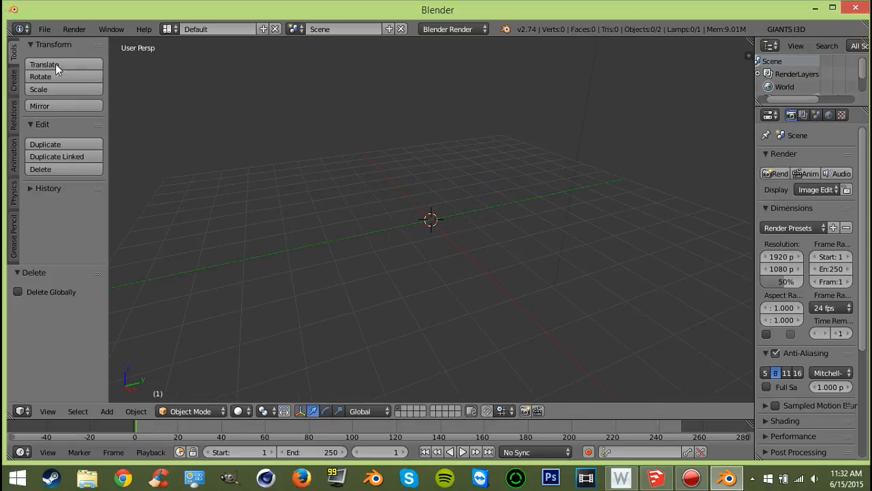
pyautogui.click(45, 29)
pyautogui.moveTo(823, 106); pyautogui.dragTo(823, 217)
pyautogui.click(44, 29)
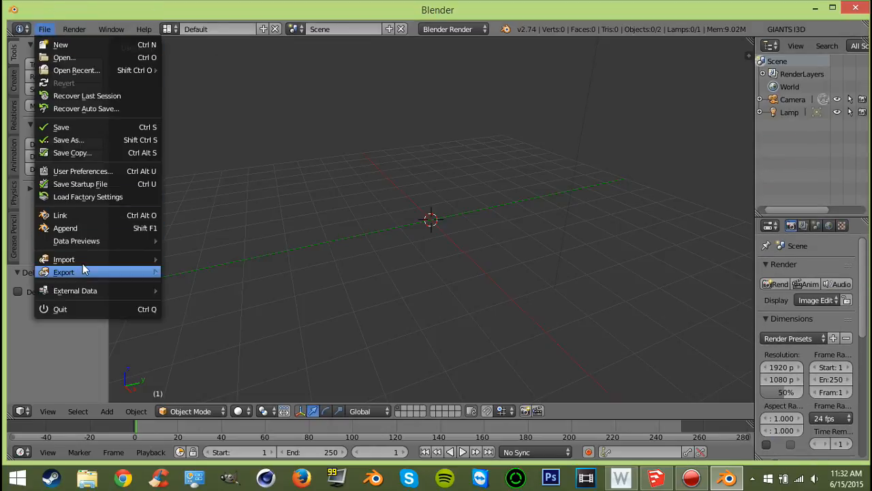
pyautogui.moveTo(86, 259)
pyautogui.click(209, 262)
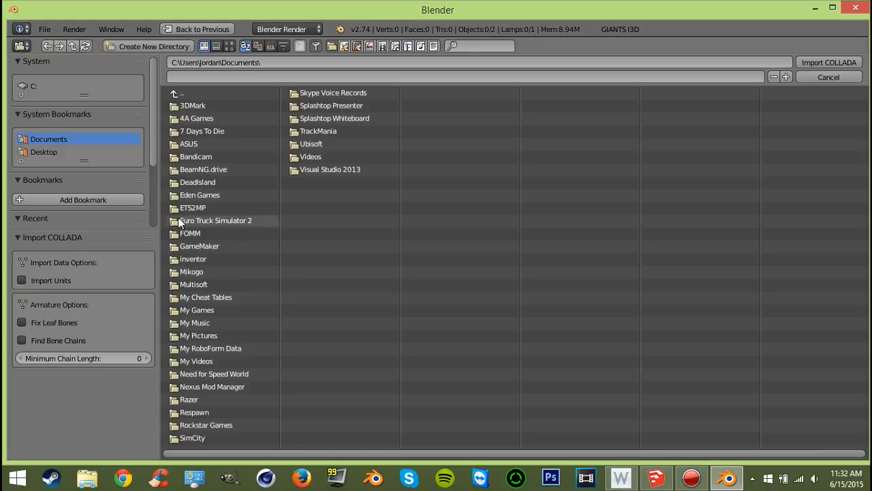
pyautogui.click(68, 147)
pyautogui.click(285, 252)
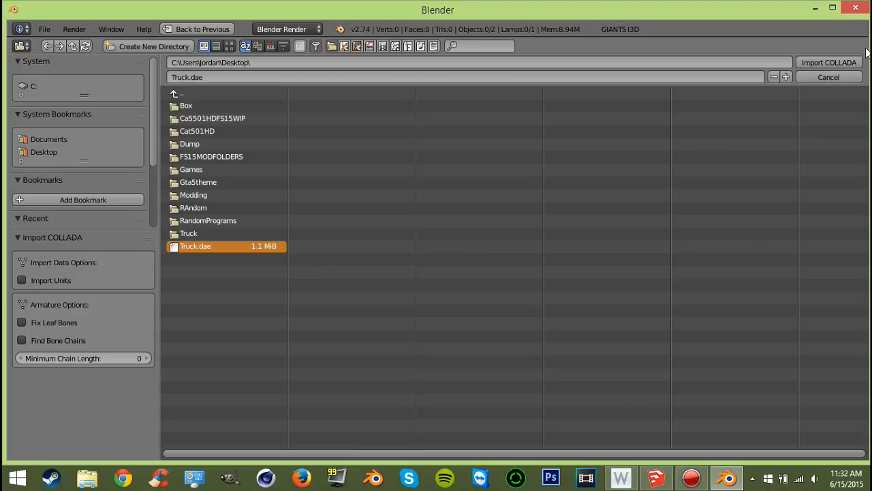
pyautogui.click(843, 65)
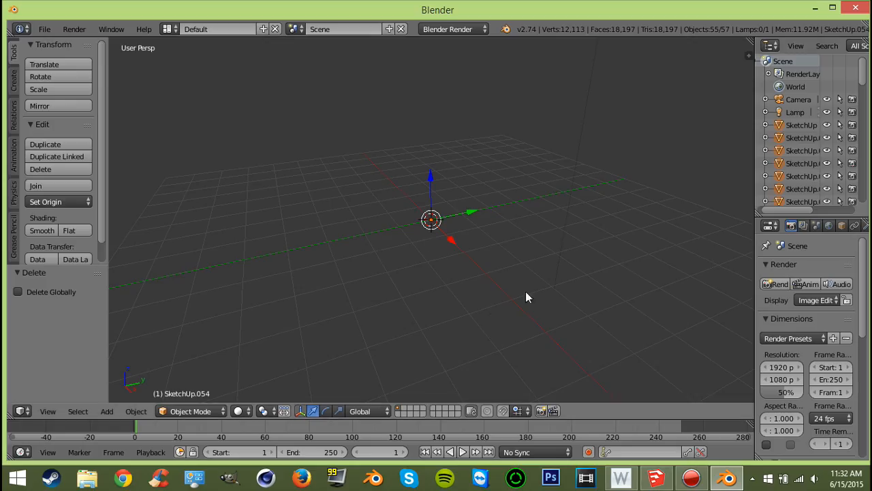
# Select every object in the scene, including all the imported truck parts
pyautogui.scroll(-8, 489, 313)
pyautogui.scroll(6, 611, 239)
pyautogui.scroll(-1, 611, 240)
pyautogui.scroll(1, 611, 240)
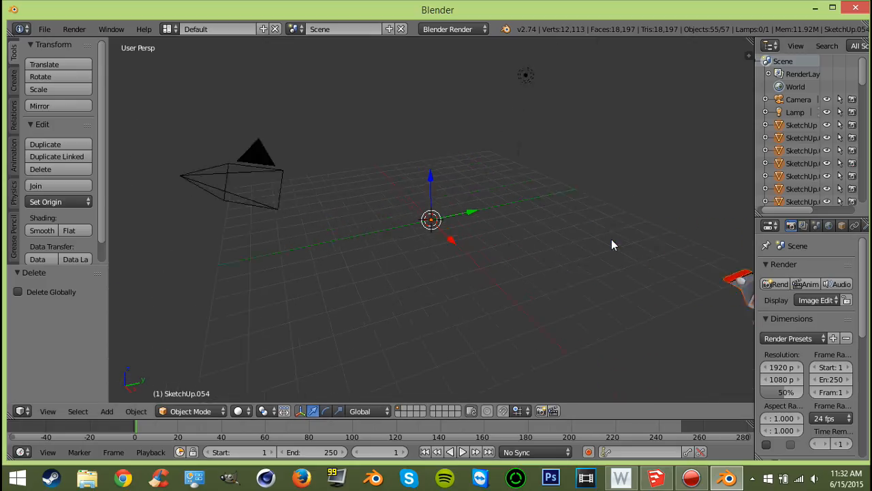
pyautogui.scroll(-3, 612, 239)
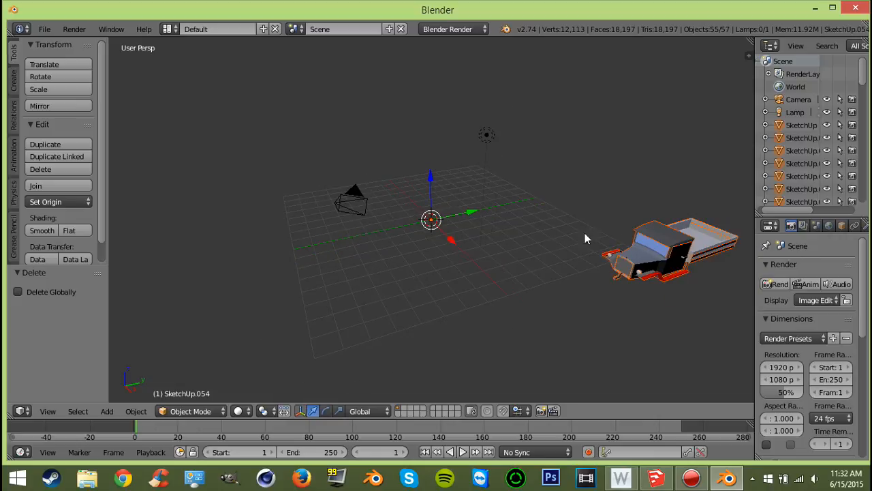
pyautogui.press('a')
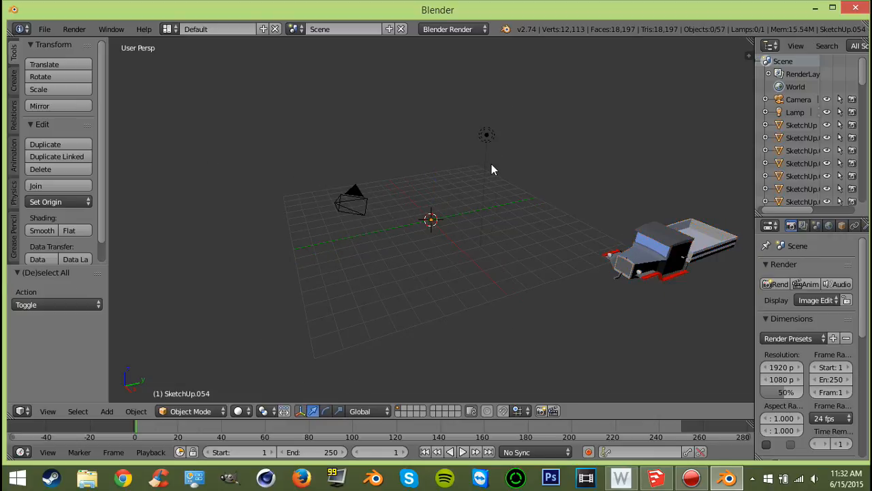
pyautogui.press('a')
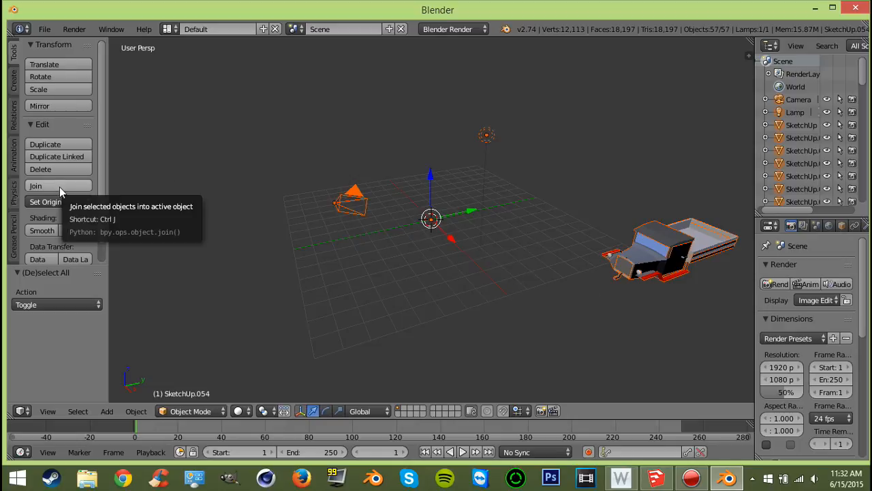
# Try Geometry to Origin on all the selected, still separate truck parts, and undo it
pyautogui.moveTo(634, 293); pyautogui.dragTo(599, 270, button='middle')
pyautogui.scroll(-2, 330, 316)
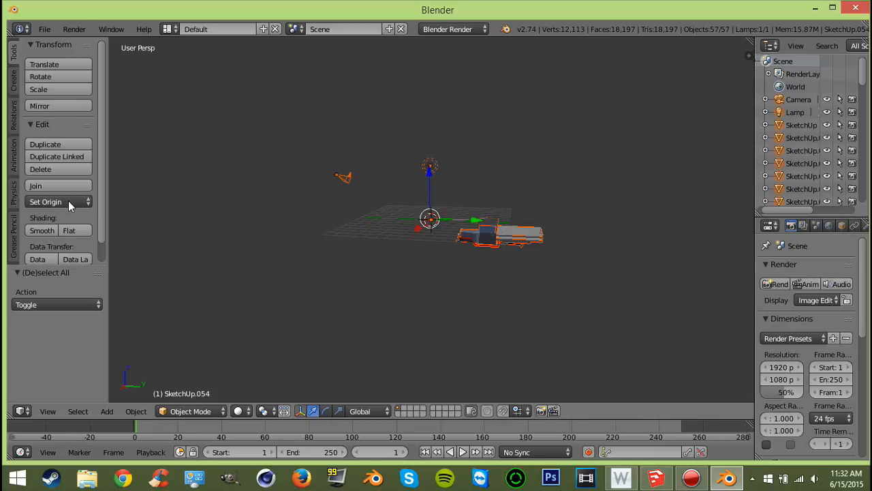
pyautogui.click(66, 201)
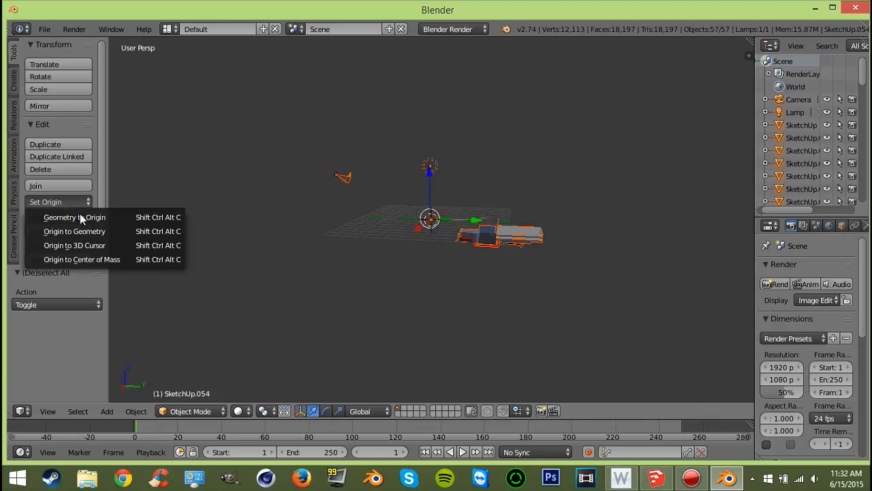
pyautogui.click(123, 220)
pyautogui.scroll(3, 511, 232)
pyautogui.moveTo(505, 235); pyautogui.dragTo(528, 221, button='middle')
pyautogui.hotkey('ctrl', 'z')
pyautogui.scroll(-6, 387, 237)
pyautogui.scroll(-3, 385, 241)
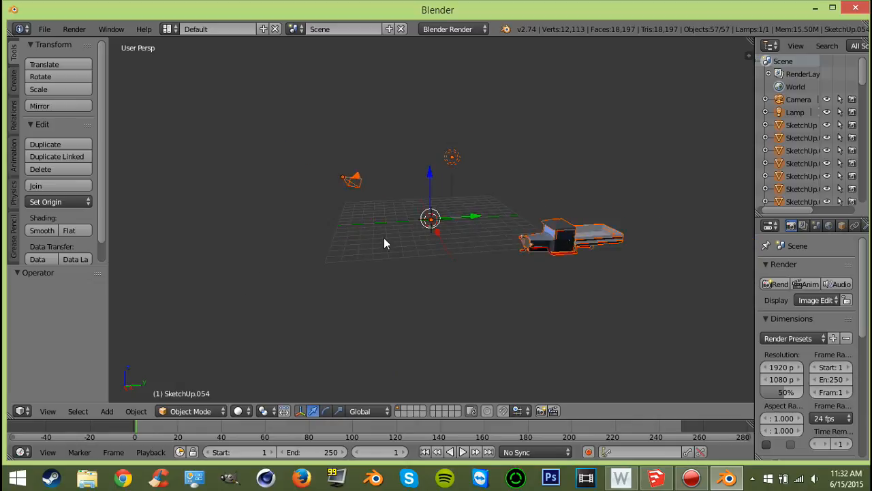
# Join the selected truck parts into one object and move its geometry to its origin with Geometry to Origin
pyautogui.click(40, 185)
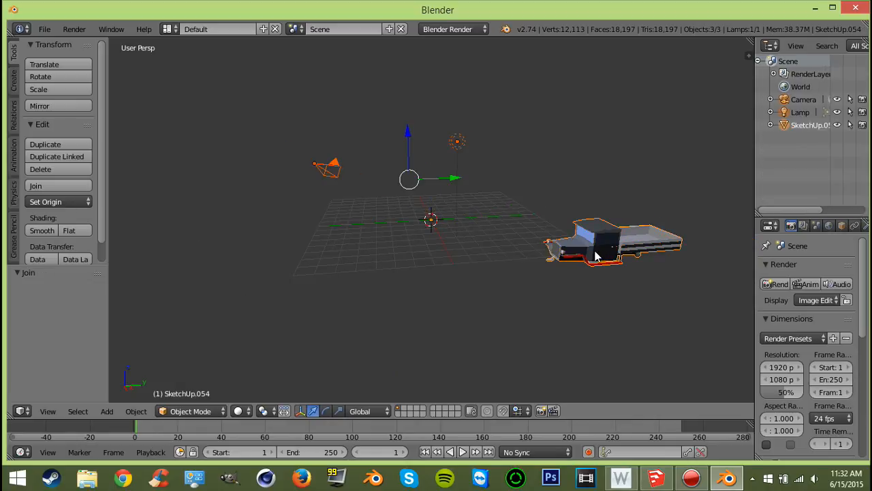
pyautogui.moveTo(595, 256); pyautogui.dragTo(579, 262, button='middle')
pyautogui.click(59, 202)
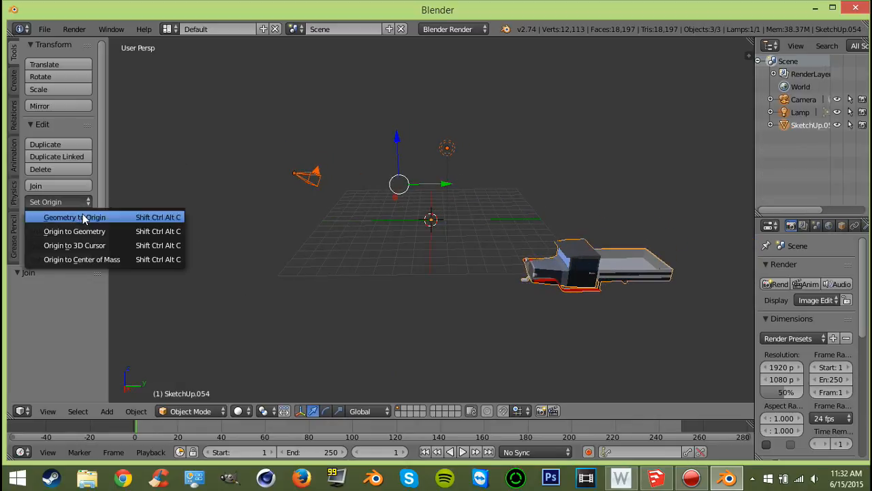
pyautogui.click(76, 216)
# Inspect the joined truck up close and from a distance from several angles
pyautogui.scroll(6, 436, 234)
pyautogui.moveTo(436, 234); pyautogui.dragTo(513, 178, button='middle')
pyautogui.scroll(-6, 390, 213)
pyautogui.scroll(7, 414, 270)
pyautogui.scroll(-6, 414, 267)
pyautogui.scroll(6, 546, 221)
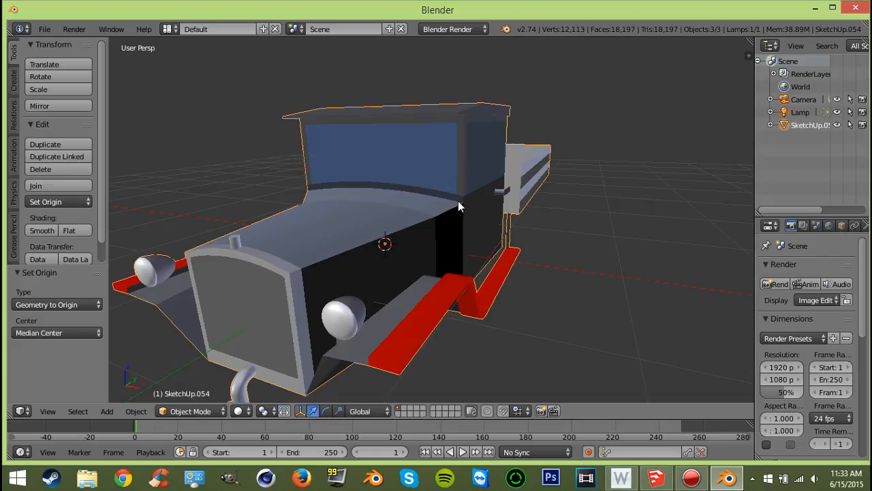
pyautogui.moveTo(458, 202); pyautogui.dragTo(430, 202, button='middle')
pyautogui.scroll(-4, 416, 193)
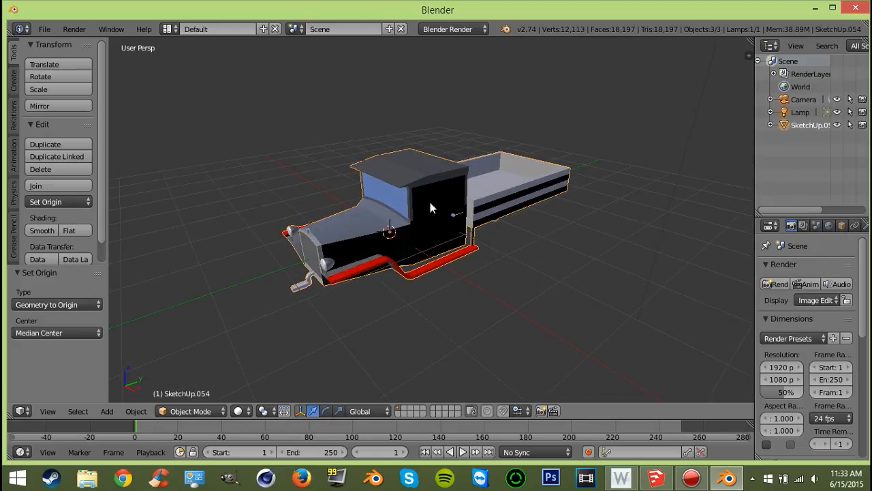
# Export the truck to the Desktop as a GIANTS I3D file named TRuck and check it on the desktop
pyautogui.click(45, 30)
pyautogui.moveTo(96, 274)
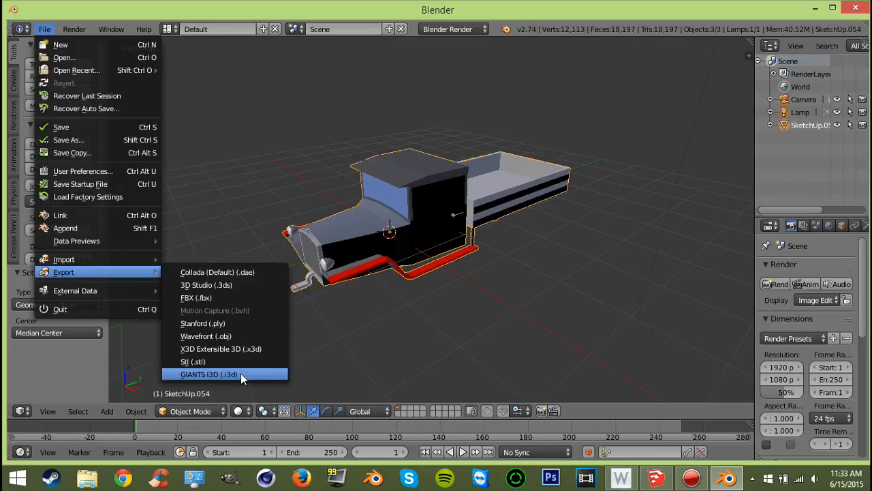
pyautogui.click(240, 373)
pyautogui.click(45, 152)
pyautogui.click(189, 77)
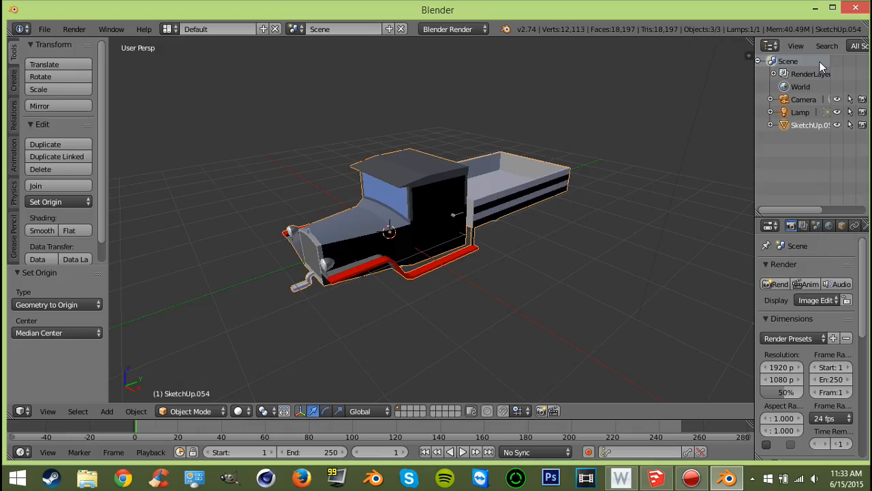
pyautogui.click(870, 486)
pyautogui.click(274, 304)
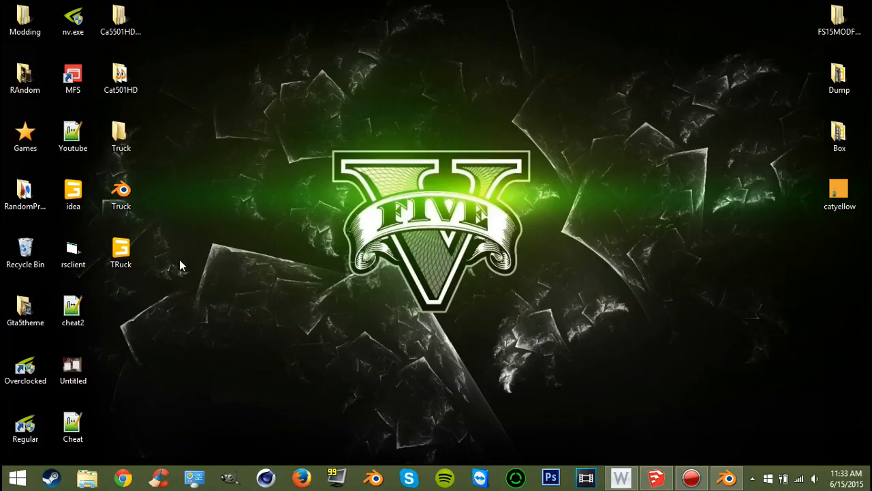
# Move the TRuck I3D file into the Truck texture folder on the desktop and open that folder maximized
pyautogui.click(132, 255)
pyautogui.click(139, 190)
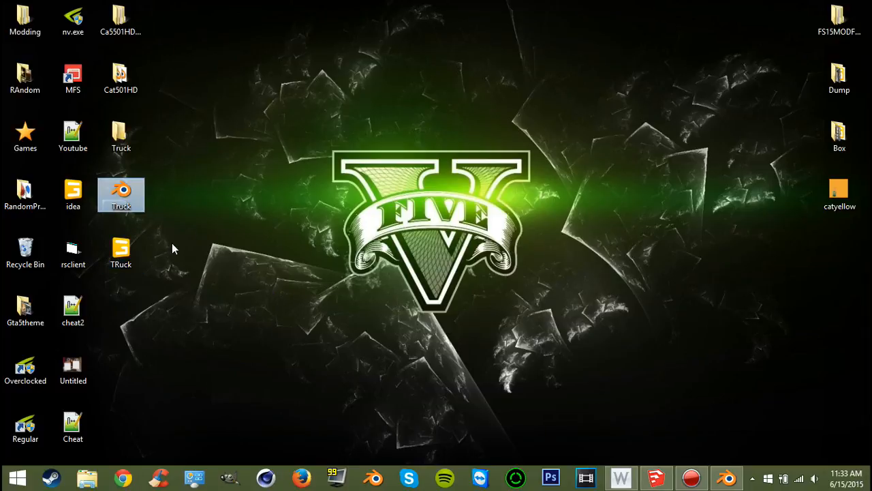
pyautogui.click(122, 254)
pyautogui.click(119, 192)
pyautogui.moveTo(123, 253); pyautogui.dragTo(215, 198)
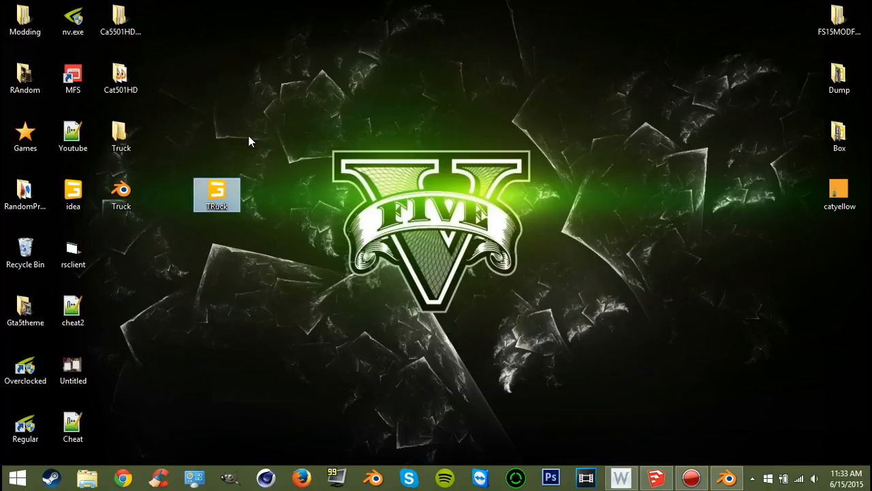
pyautogui.moveTo(128, 142); pyautogui.dragTo(272, 148)
pyautogui.moveTo(217, 195); pyautogui.dragTo(262, 143)
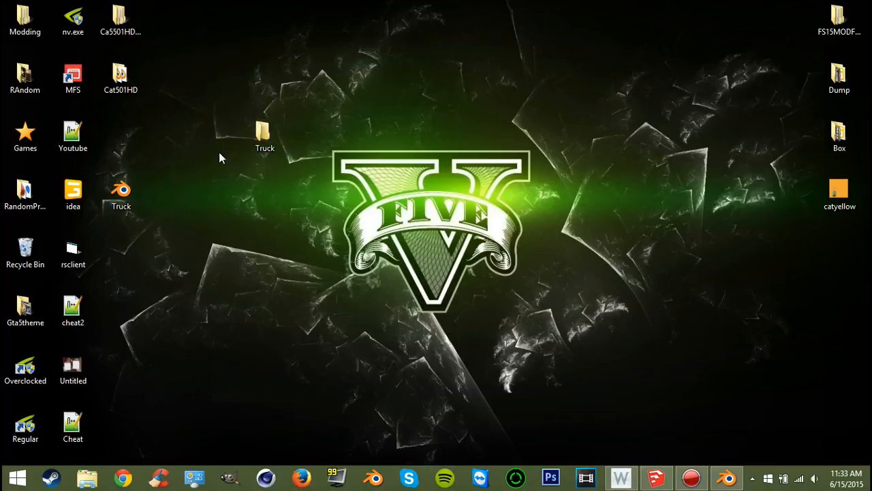
pyautogui.doubleClick(264, 135)
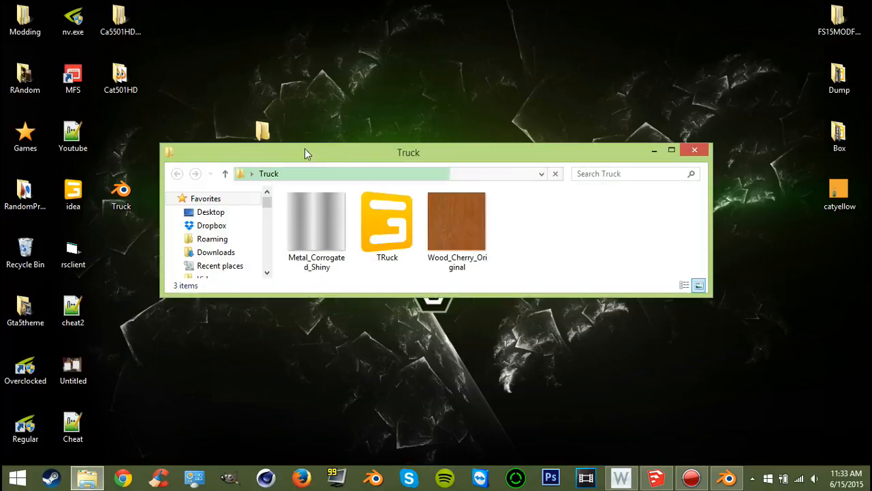
pyautogui.moveTo(368, 152); pyautogui.dragTo(361, 2)
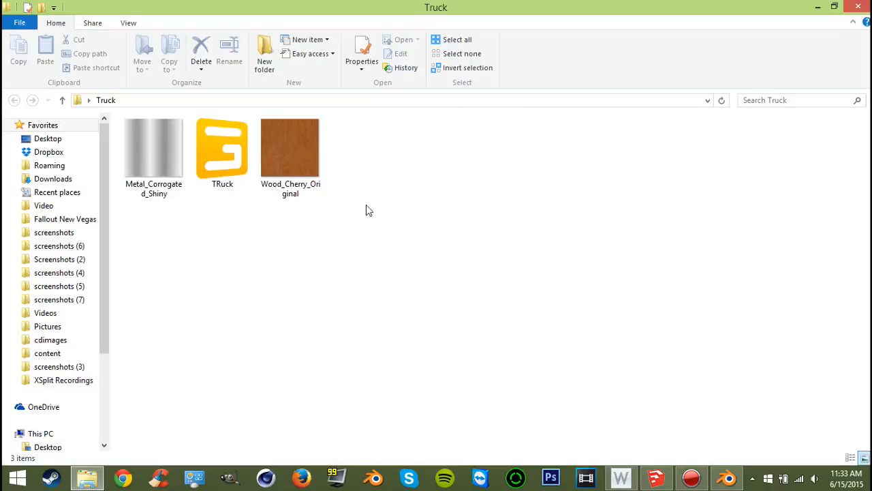
# Launch paint.net and dock it beside the Truck folder window, moving the Colors window clear of the texture files
pyautogui.moveTo(869, 3)
pyautogui.click(845, 123)
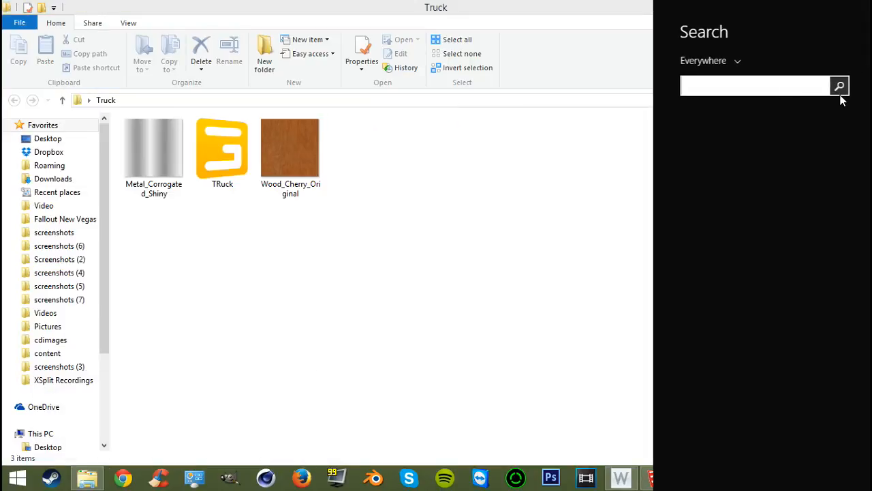
pyautogui.write('pain')
pyautogui.press('Escape')
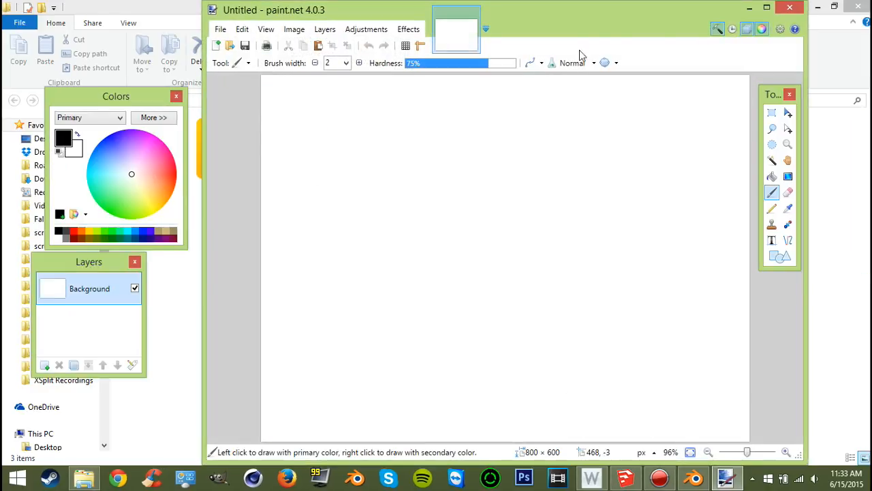
pyautogui.press('super+Right')
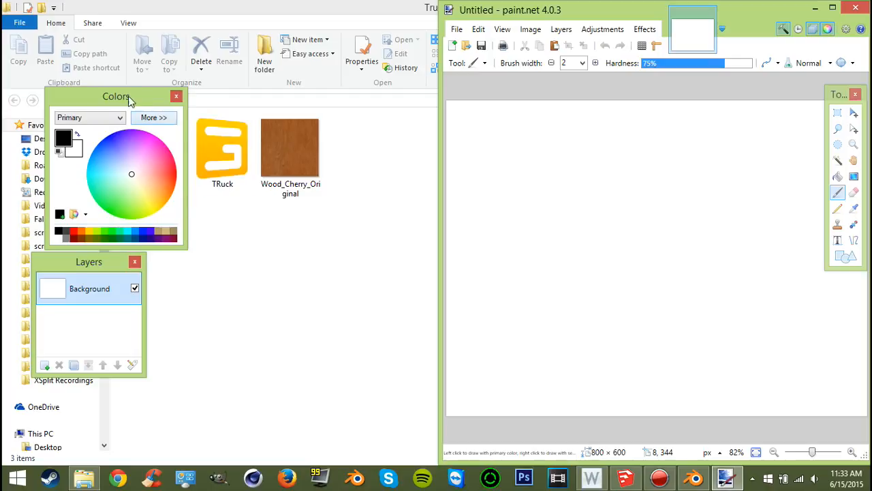
pyautogui.moveTo(129, 101); pyautogui.dragTo(138, 248)
# Open the Metal_Corrogated_Shiny and Wood_Cherry_Original textures from the Truck folder as separate images in paint.net
pyautogui.click(267, 196)
pyautogui.keyDown('ctrl'); pyautogui.click(164, 153); pyautogui.keyUp('ctrl')
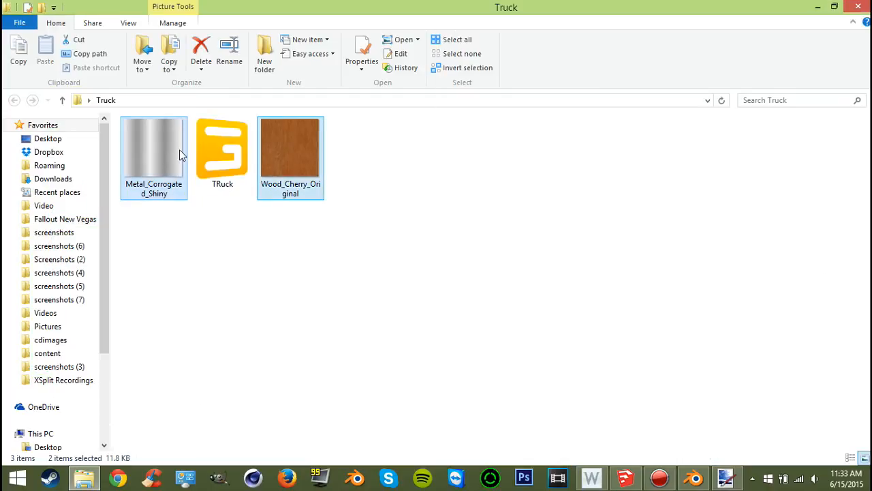
pyautogui.moveTo(181, 153)
pyautogui.mouseDown()
pyautogui.moveTo(192, 173)
pyautogui.moveTo(302, 250)
pyautogui.moveTo(735, 479)
pyautogui.moveTo(551, 323)
pyautogui.mouseUp()
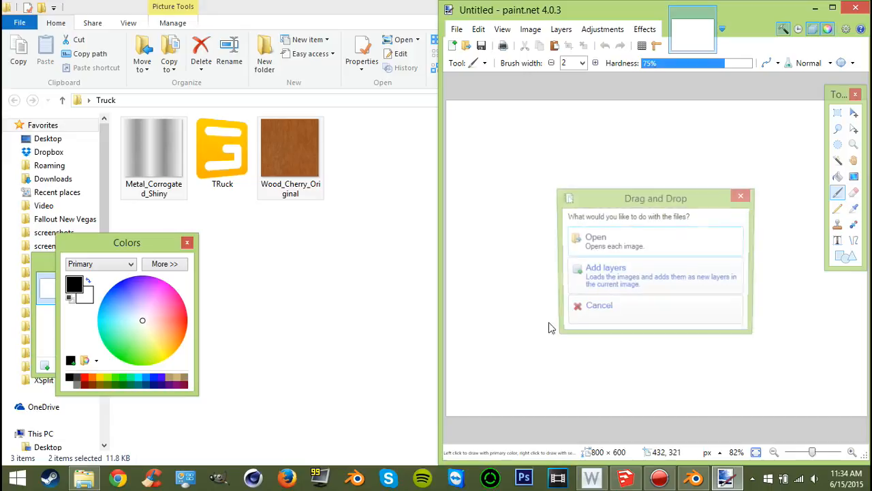
pyautogui.click(655, 246)
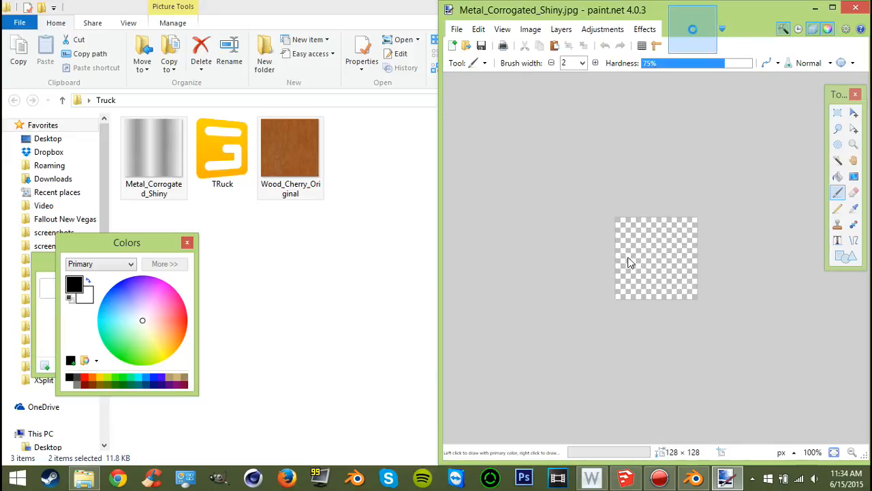
# Save the Wood_Cherry_Original image in the Truck folder as a DirectDraw Surface (DDS) file under the same name
pyautogui.click(457, 29)
pyautogui.click(485, 133)
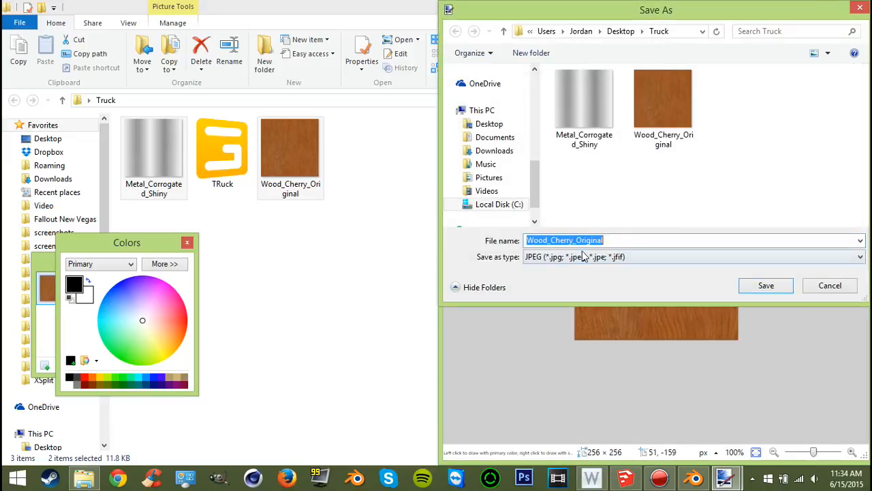
pyautogui.click(581, 257)
pyautogui.click(600, 338)
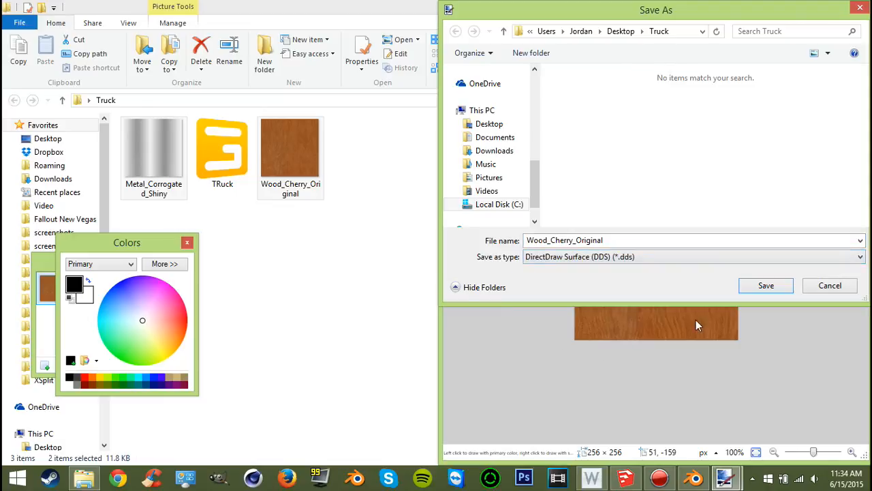
pyautogui.click(764, 291)
pyautogui.click(747, 315)
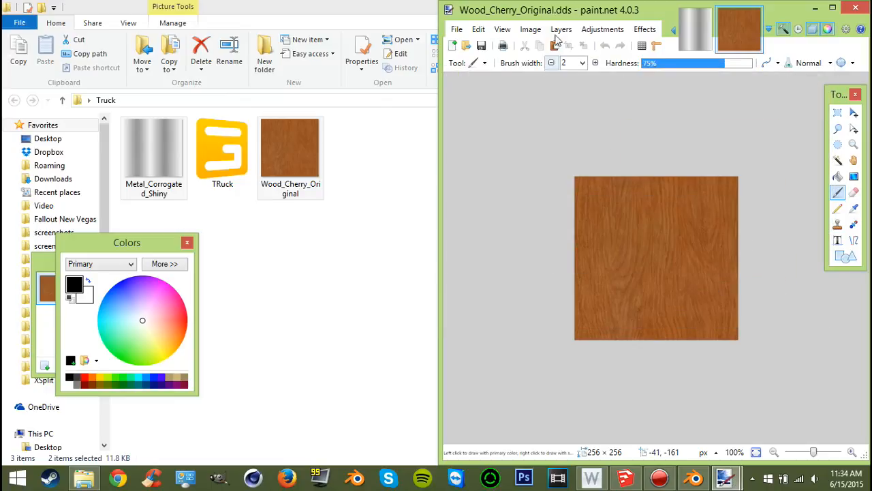
# Check the wood texture's pixel dimensions in the Resize settings without changing them
pyautogui.click(530, 30)
pyautogui.click(541, 58)
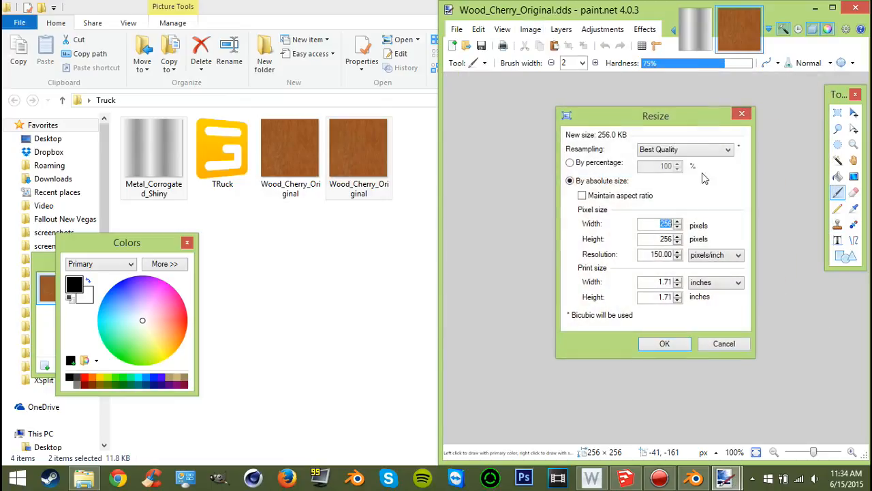
pyautogui.click(724, 344)
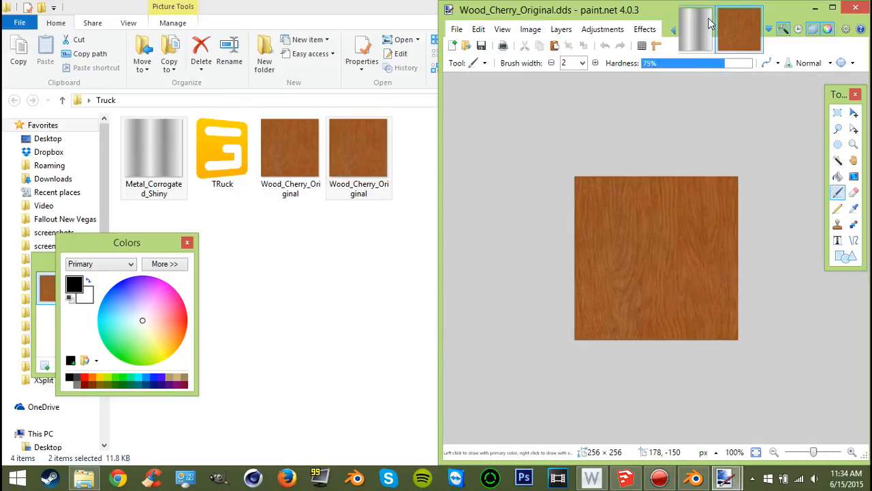
# Save the Metal_Corrogated_Shiny image as a DDS file with DXT5 (Interpolated Alpha) compression and close paint.net
pyautogui.click(694, 29)
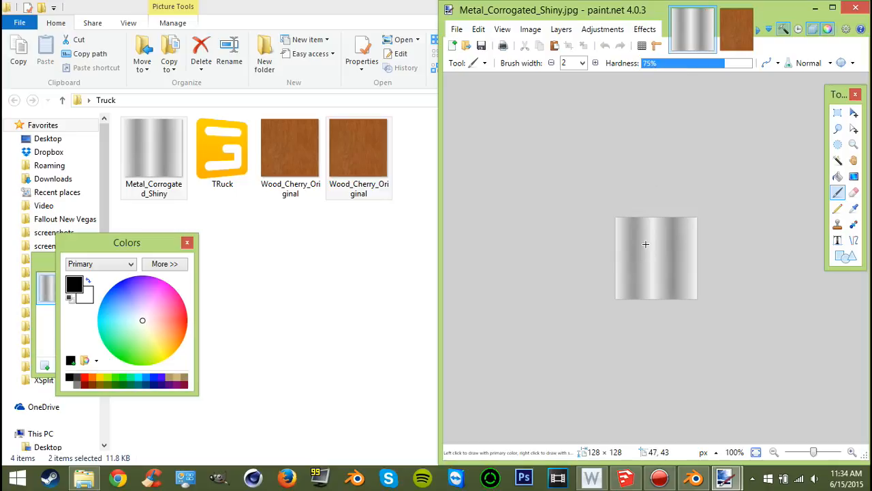
pyautogui.click(456, 29)
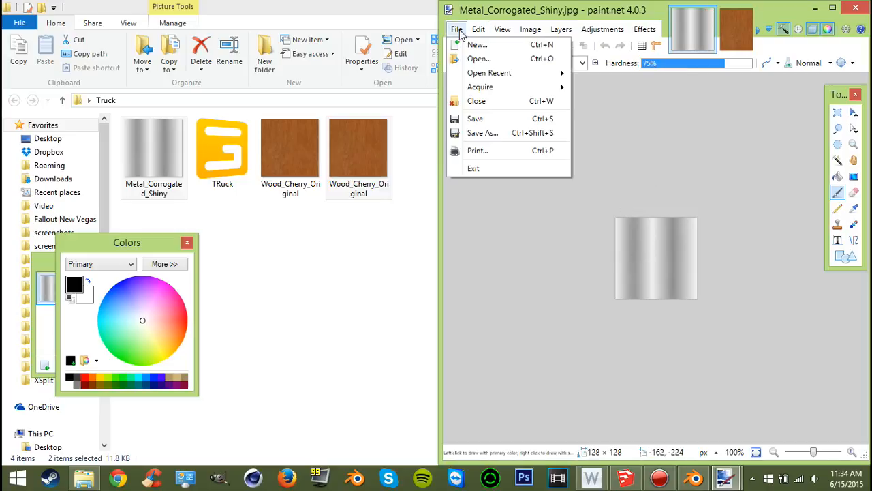
pyautogui.click(481, 134)
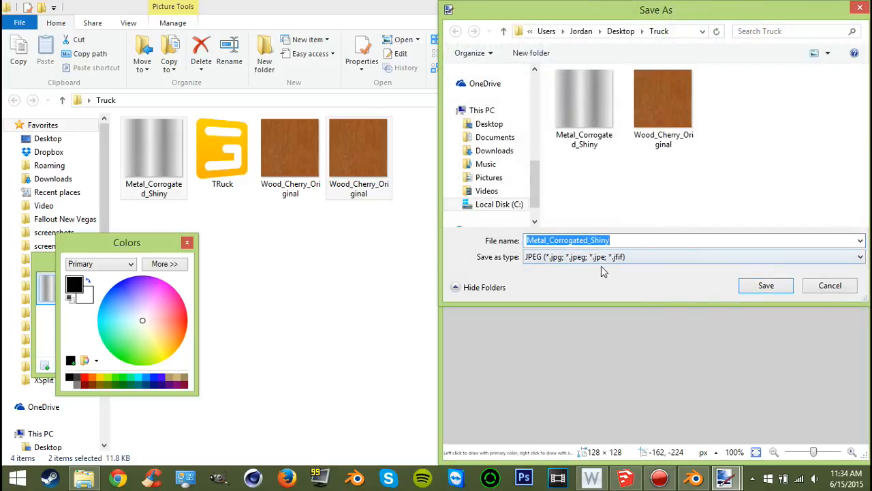
pyautogui.click(601, 265)
pyautogui.click(611, 338)
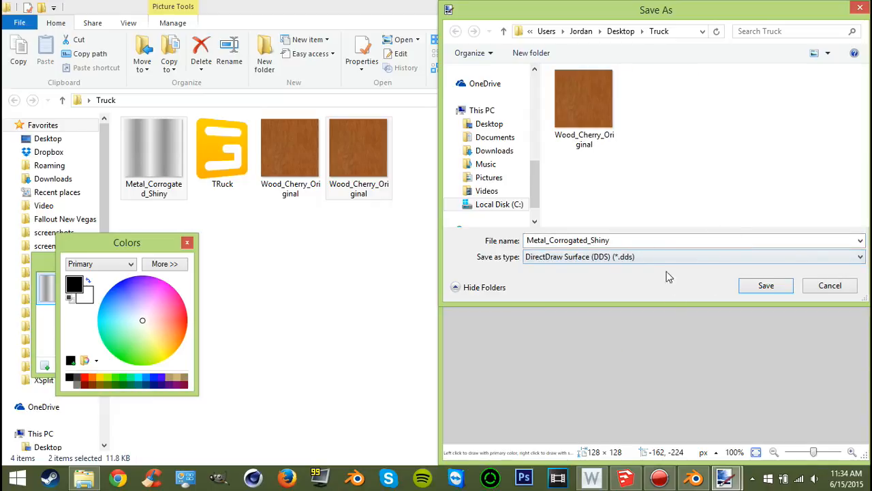
pyautogui.click(785, 291)
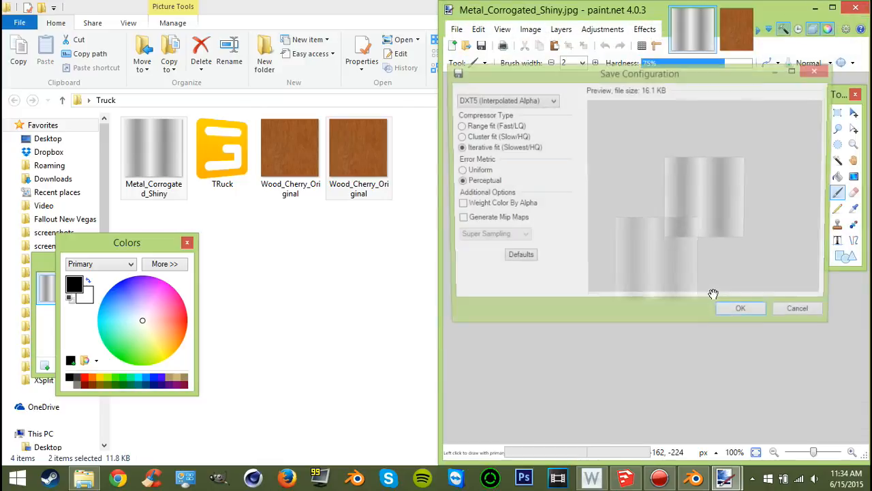
pyautogui.click(753, 314)
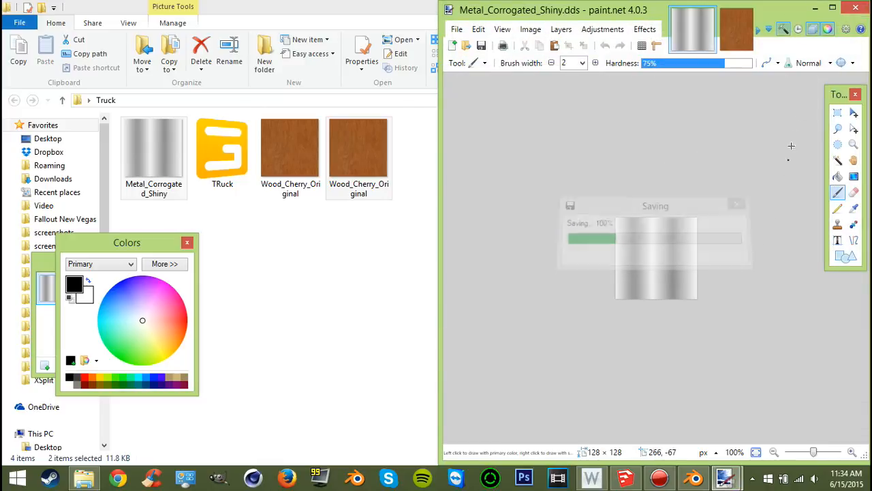
pyautogui.click(856, 8)
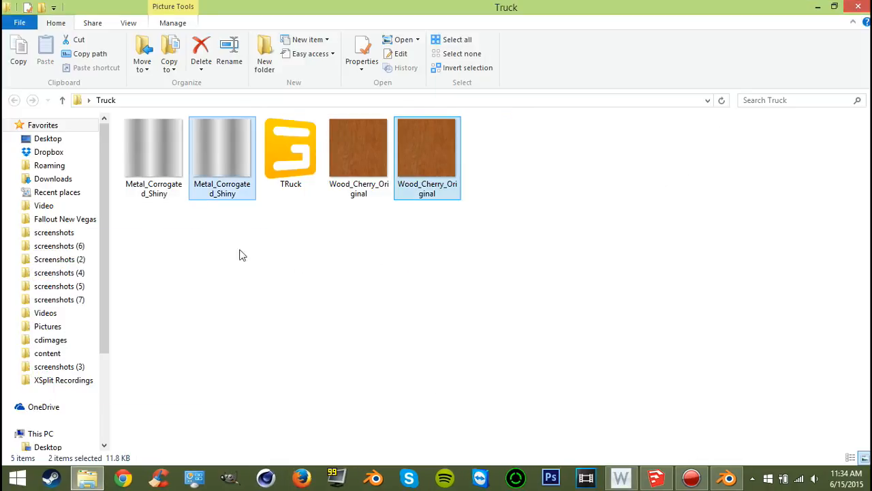
# Identify the JPG copy of Wood_Cherry_Original by its file properties and delete it from the Truck folder
pyautogui.moveTo(216, 204)
pyautogui.mouseDown()
pyautogui.moveTo(174, 174)
pyautogui.moveTo(224, 202)
pyautogui.mouseUp()
pyautogui.moveTo(419, 228); pyautogui.dragTo(392, 189)
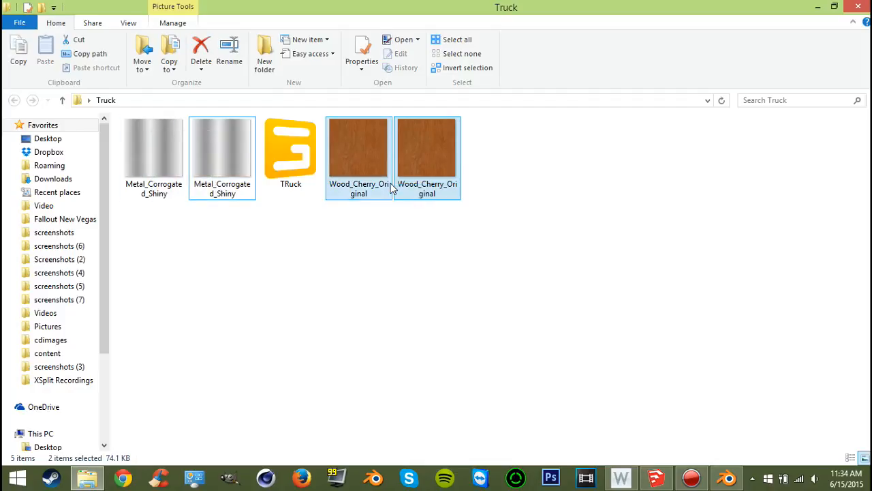
pyautogui.click(392, 201)
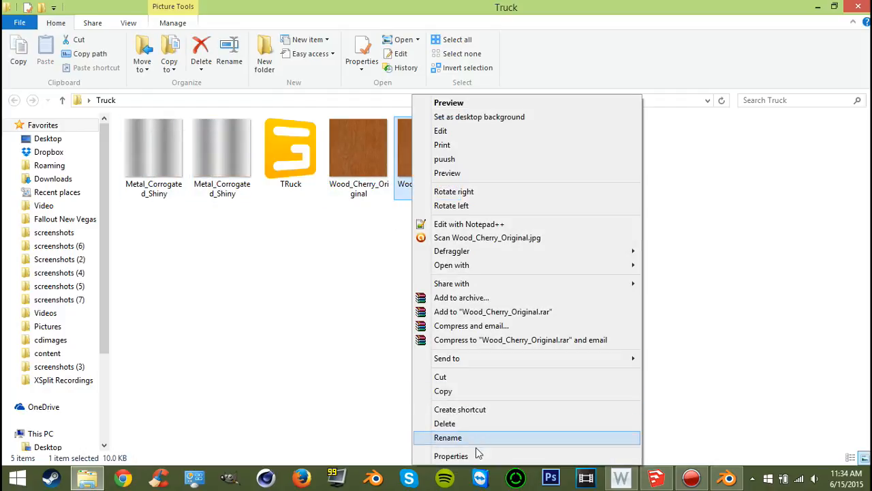
pyautogui.click(476, 458)
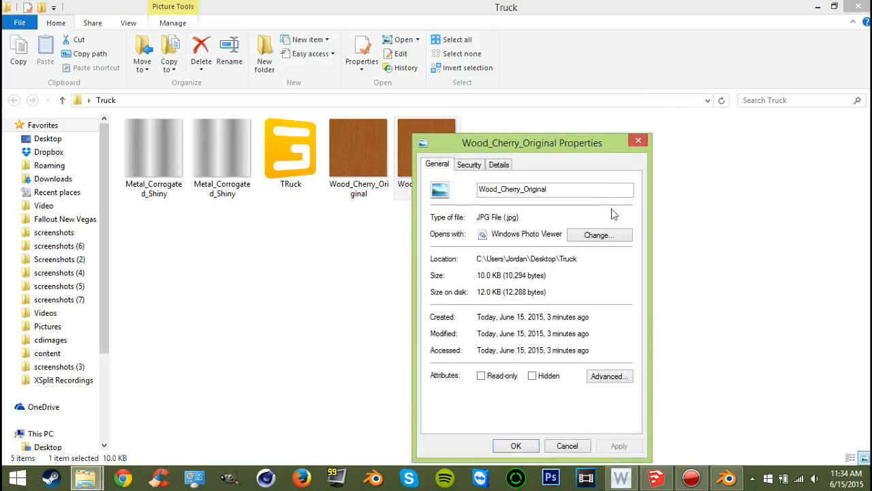
pyautogui.click(639, 142)
pyautogui.press('Delete')
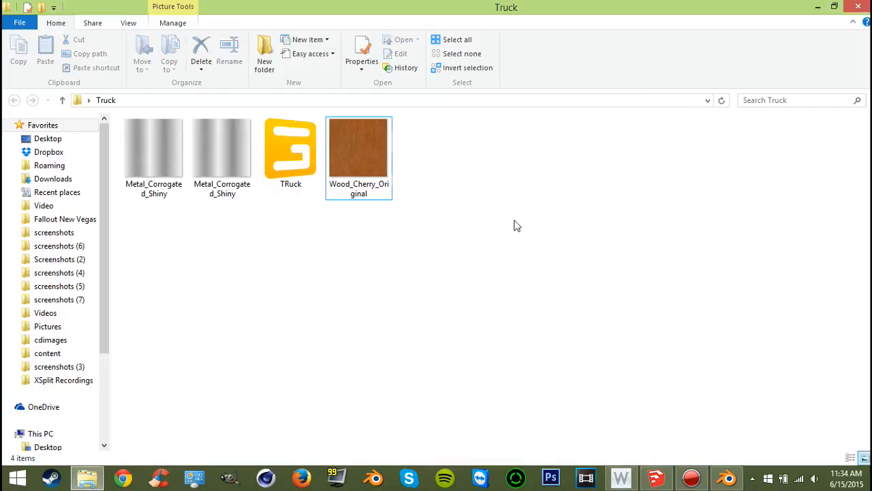
# Identify the JPG copy of Metal_Corrogated_Shiny by its file properties and delete it from the Truck folder
pyautogui.rightClick(229, 180)
pyautogui.click(289, 441)
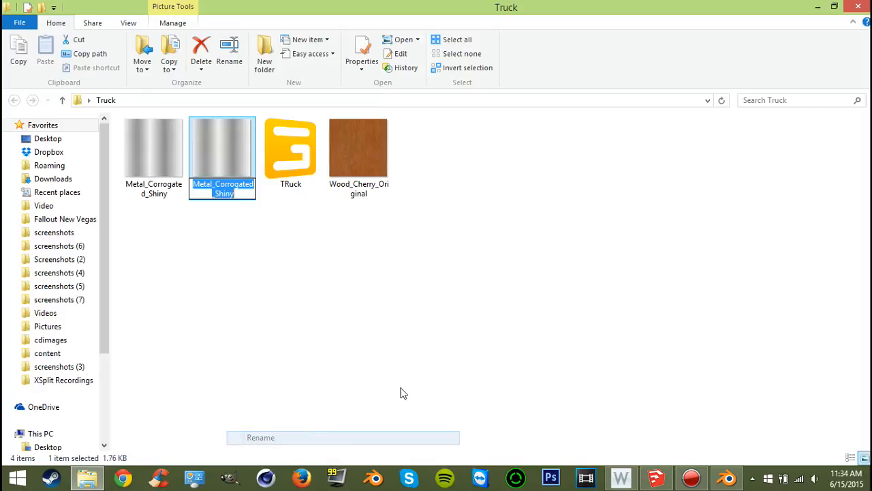
pyautogui.rightClick(226, 146)
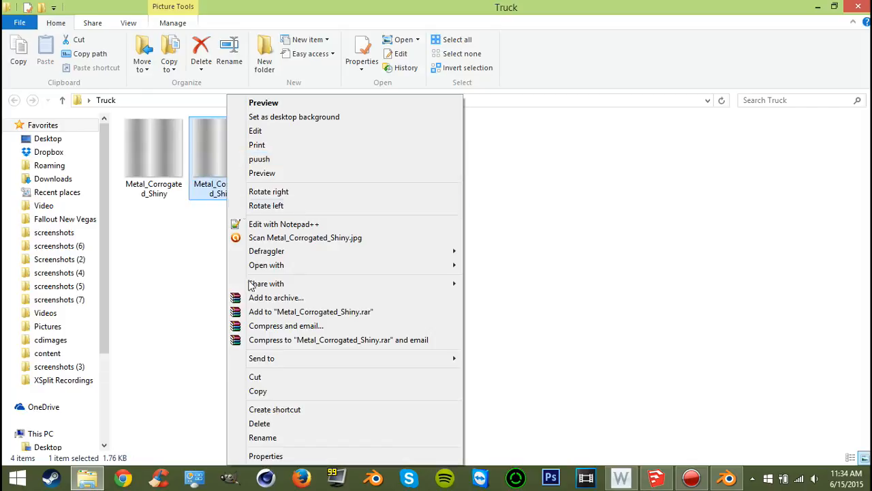
pyautogui.click(284, 457)
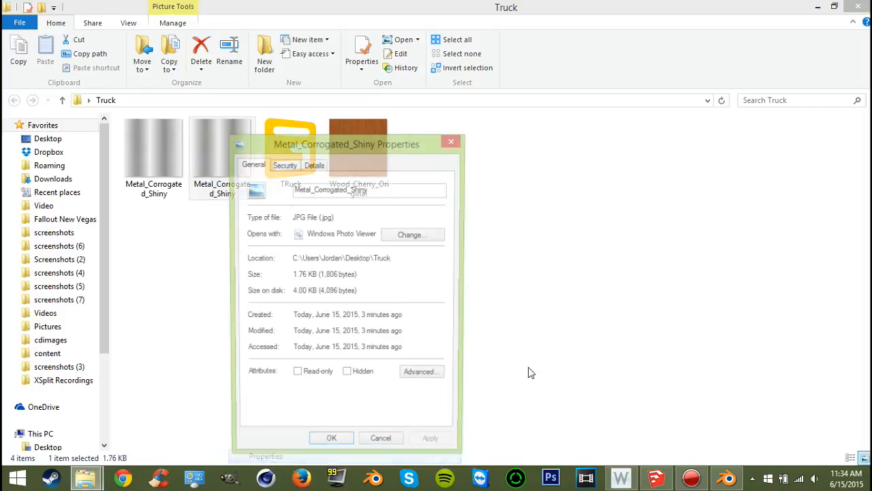
pyautogui.click(454, 142)
pyautogui.press('Delete')
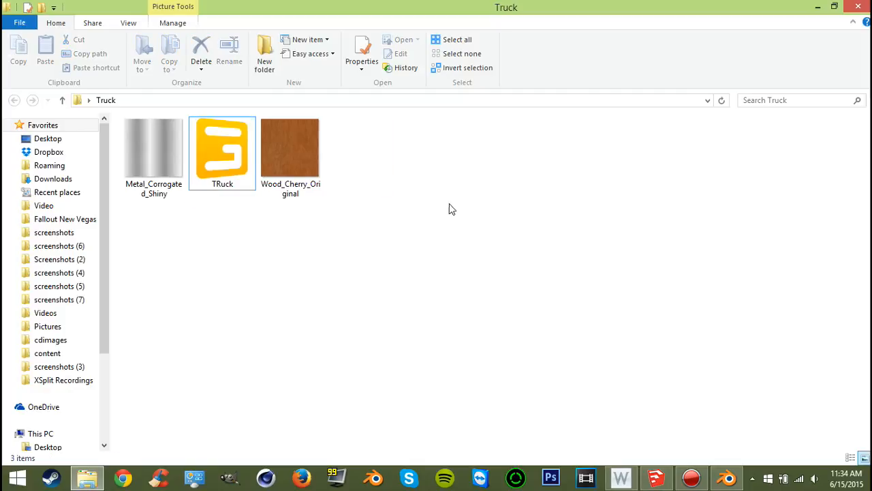
# Open the TRuck.i3d file from the Truck folder in Notepad++ for editing
pyautogui.click(287, 180)
pyautogui.rightClick(224, 150)
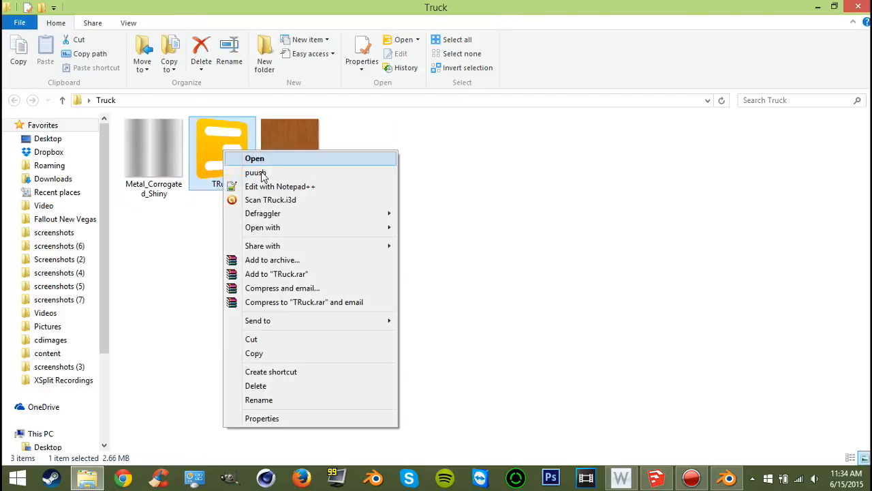
pyautogui.click(269, 187)
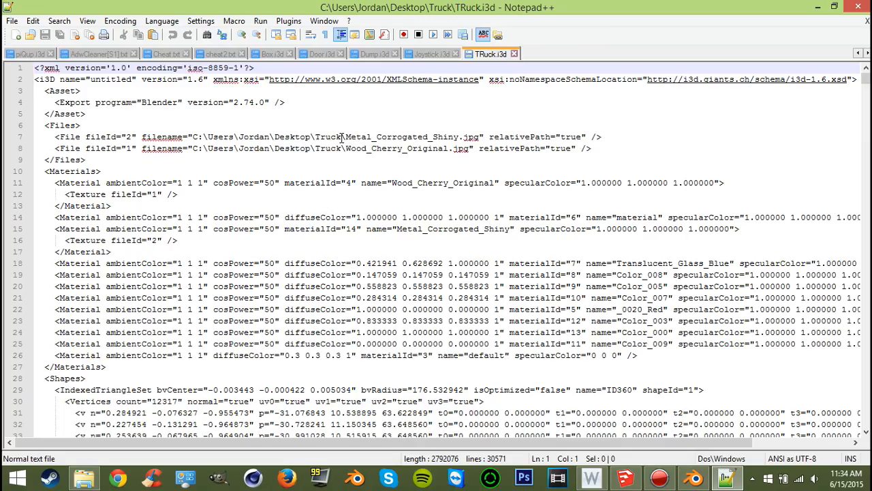
# Remove the absolute folder path from both texture filename entries in the Files section, keeping only the image file names
pyautogui.moveTo(343, 137); pyautogui.dragTo(190, 134)
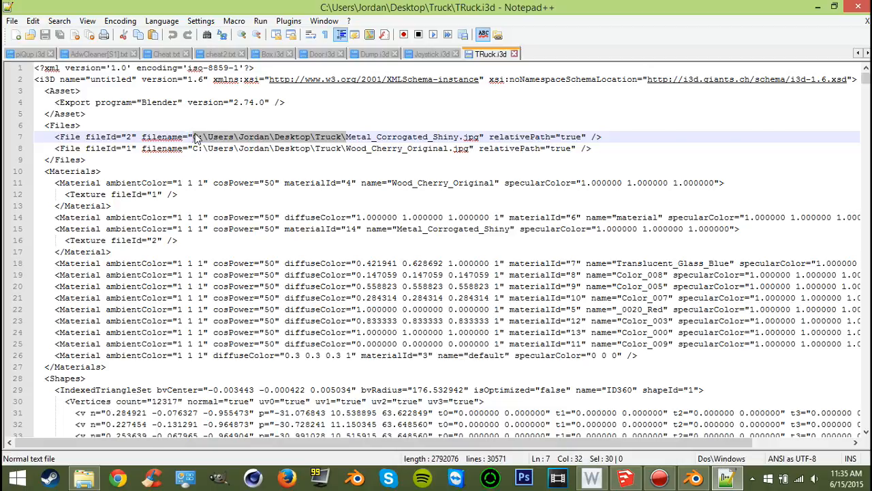
pyautogui.press('Delete')
pyautogui.moveTo(348, 148); pyautogui.dragTo(195, 148)
pyautogui.press('Delete')
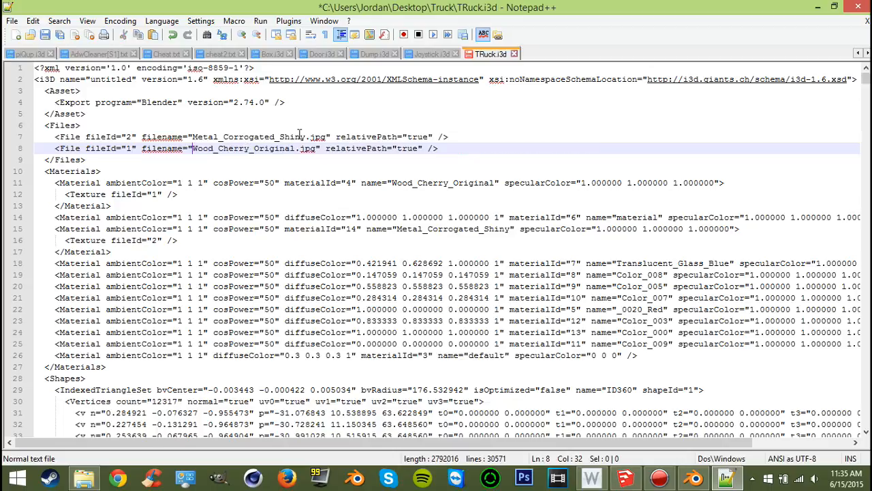
# Change the file extension of both texture filename entries in the Files section to dds, save the I3D file and close it
pyautogui.click(325, 137)
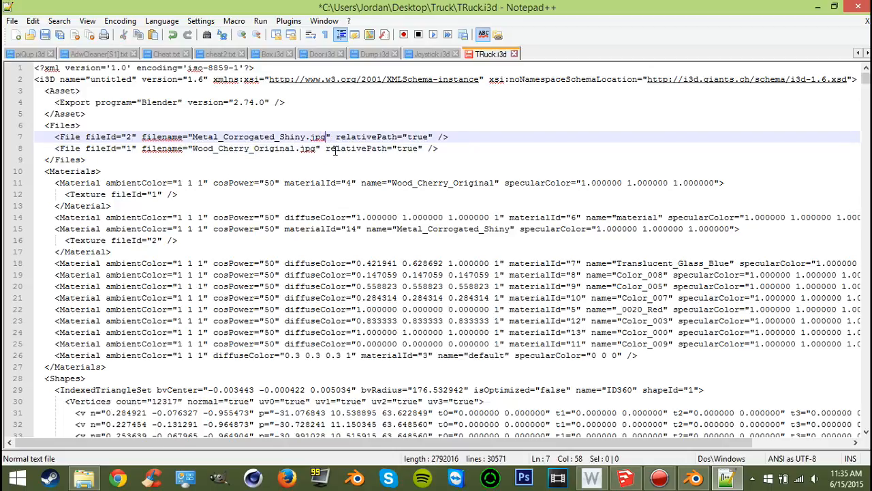
pyautogui.press('BackSpace')
pyautogui.press('BackSpace')
pyautogui.press('BackSpace')
pyautogui.write('dds')
pyautogui.click(313, 148)
pyautogui.press('BackSpace')
pyautogui.press('BackSpace')
pyautogui.press('BackSpace')
pyautogui.write('dds')
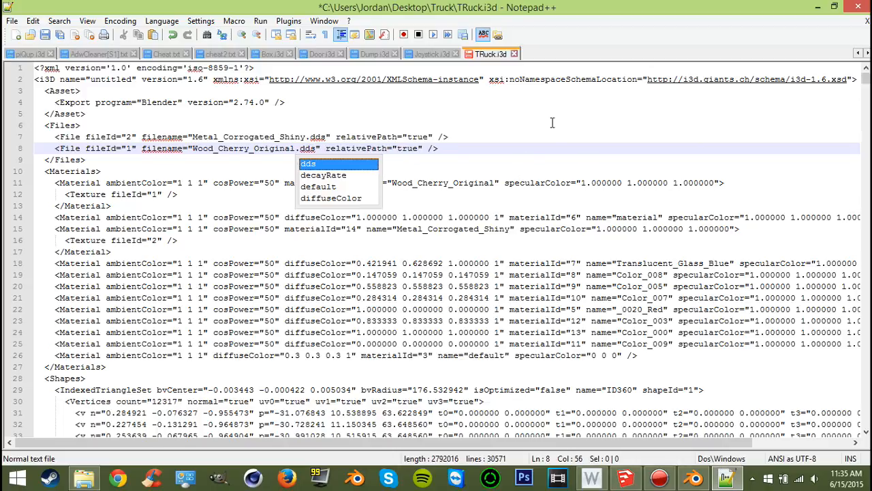
pyautogui.hotkey('ctrl', 's')
pyautogui.click(869, 6)
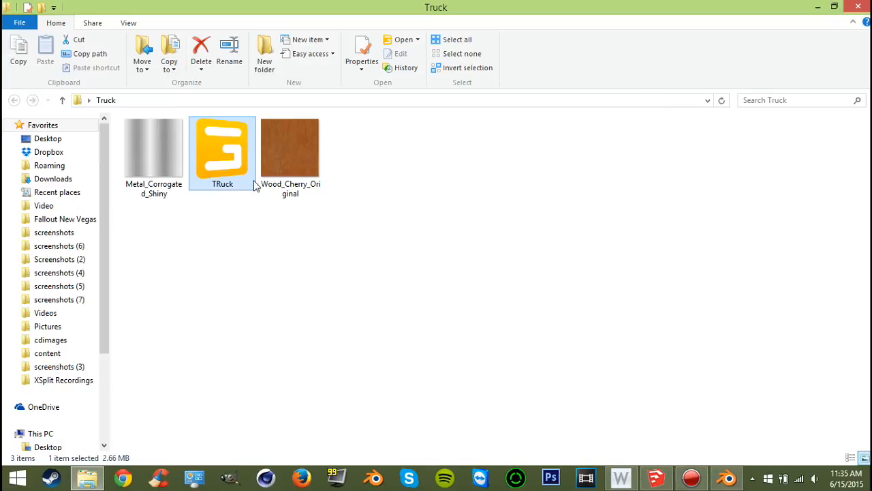
# Open TRuck.i3d from the Truck folder in GIANTS Editor and rename the SketchUp.054 object to Truck
pyautogui.doubleClick(231, 165)
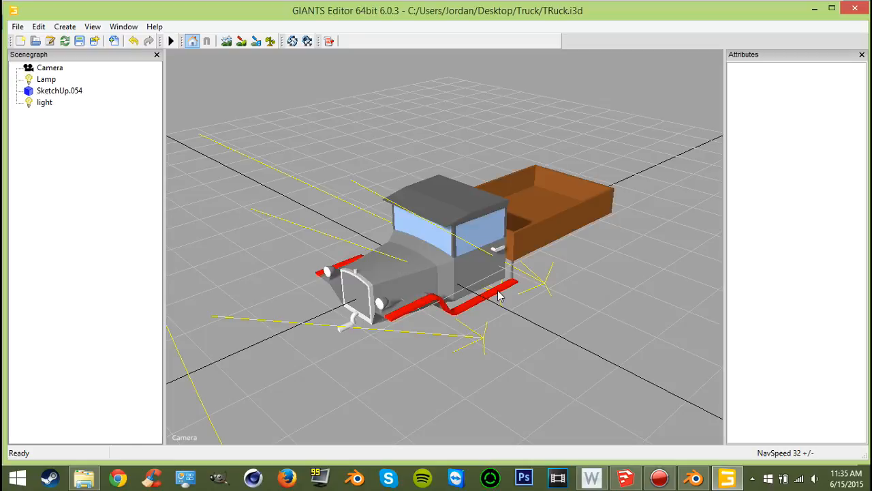
pyautogui.click(58, 93)
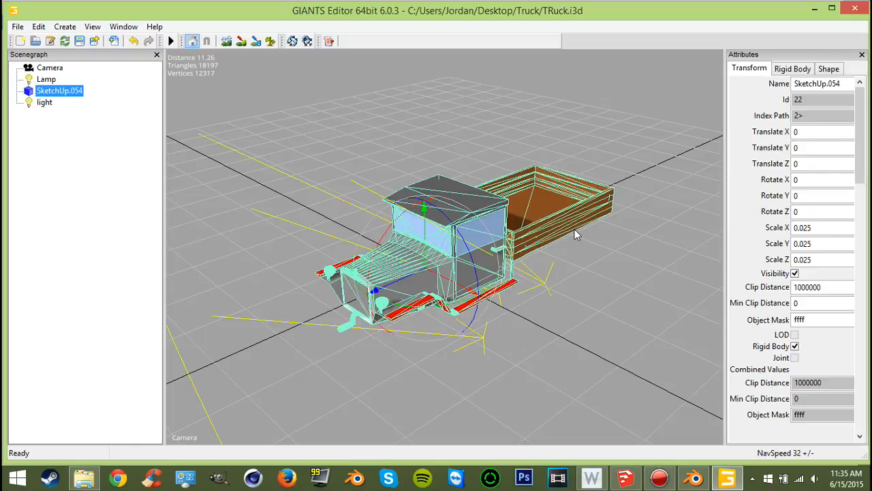
pyautogui.press('Tab')
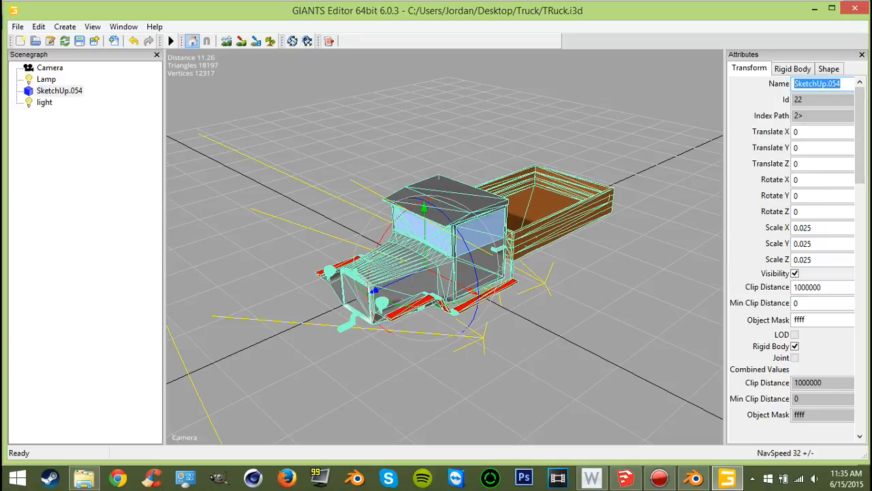
pyautogui.write('Truck')
pyautogui.press('Return')
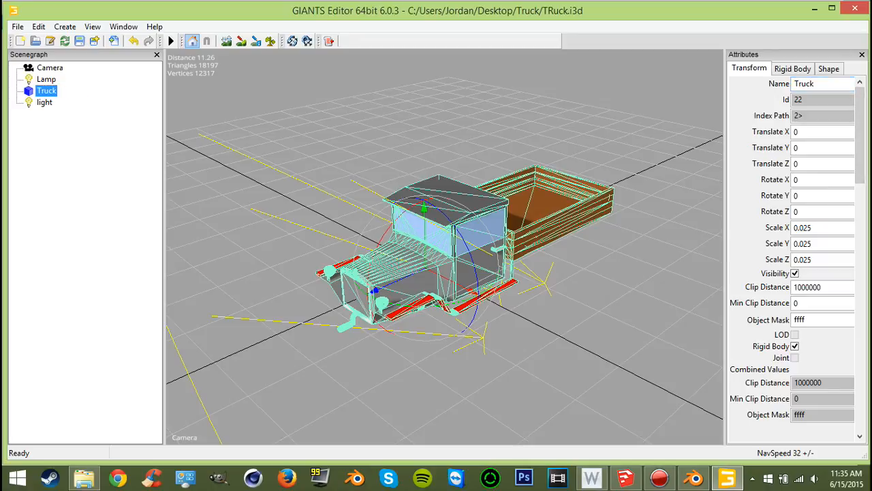
# Turn off Rigid Body for the truck object and close GIANTS Editor, saving the changes to TRuck.i3d
pyautogui.click(795, 346)
pyautogui.click(799, 70)
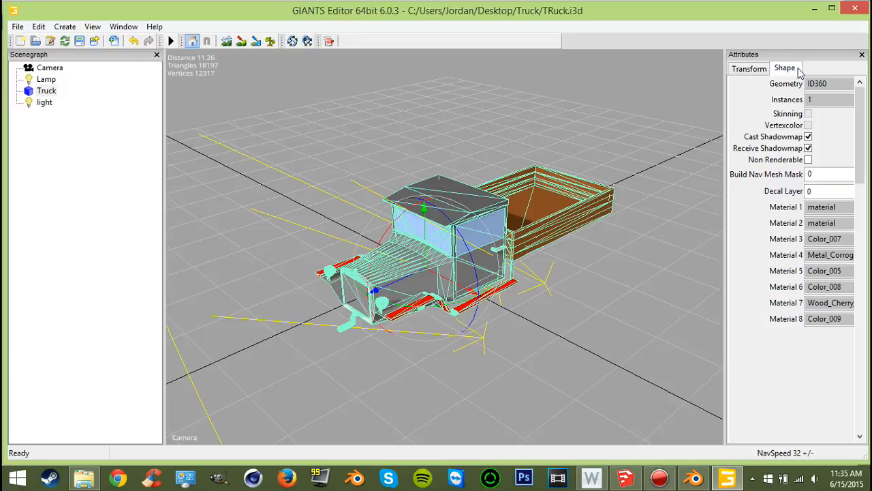
pyautogui.click(756, 71)
pyautogui.click(781, 69)
pyautogui.click(856, 8)
pyautogui.click(427, 236)
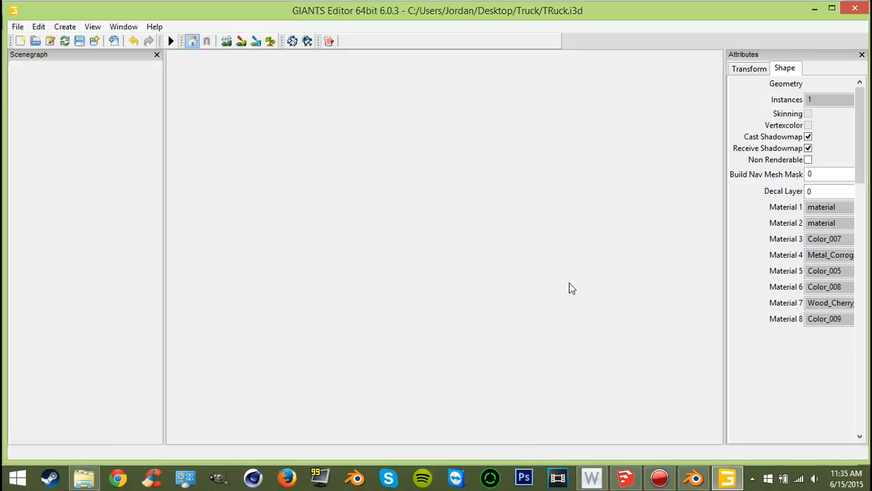
pyautogui.press('Right')
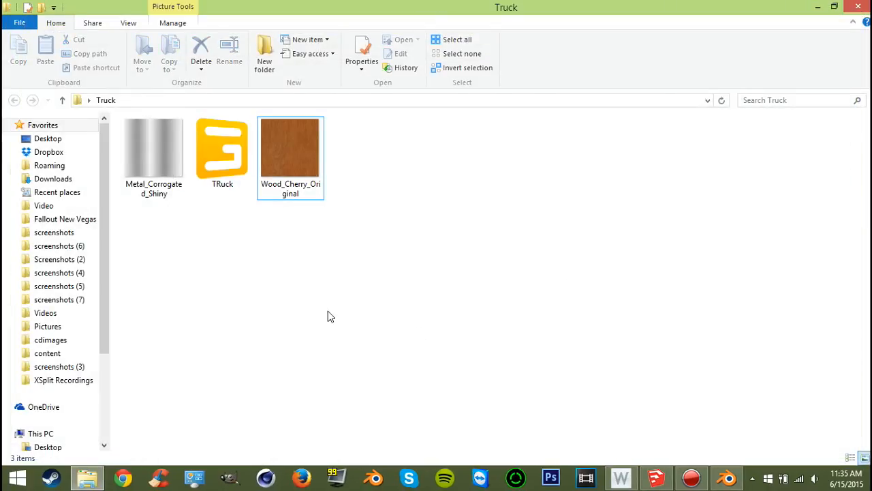
pyautogui.click(205, 150)
pyautogui.rightClick(205, 150)
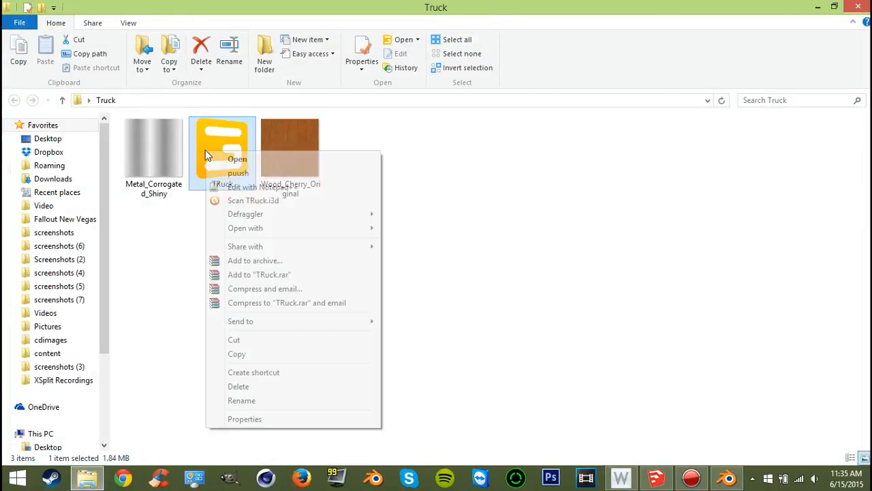
pyautogui.click(157, 383)
pyautogui.moveTo(131, 259); pyautogui.dragTo(166, 214)
# Reopen TRuck.i3d in GIANTS Editor to examine the truck from the side and up close, closing it without saving
pyautogui.rightClick(212, 148)
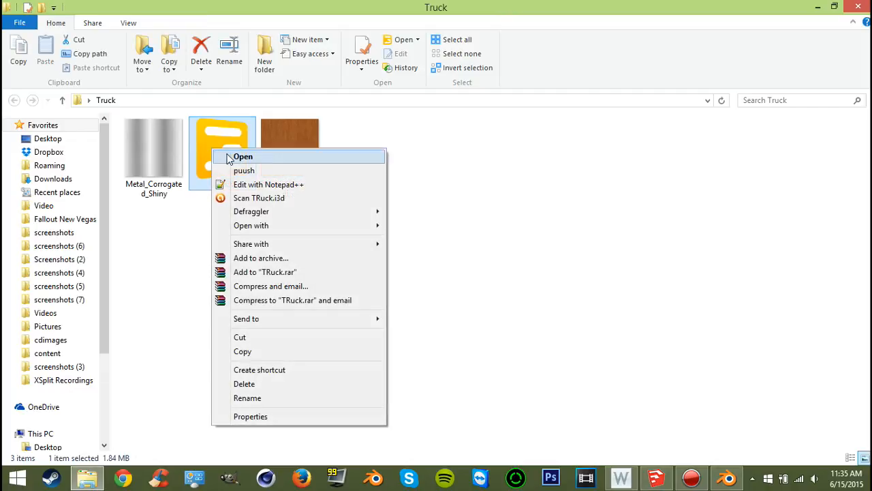
pyautogui.click(227, 156)
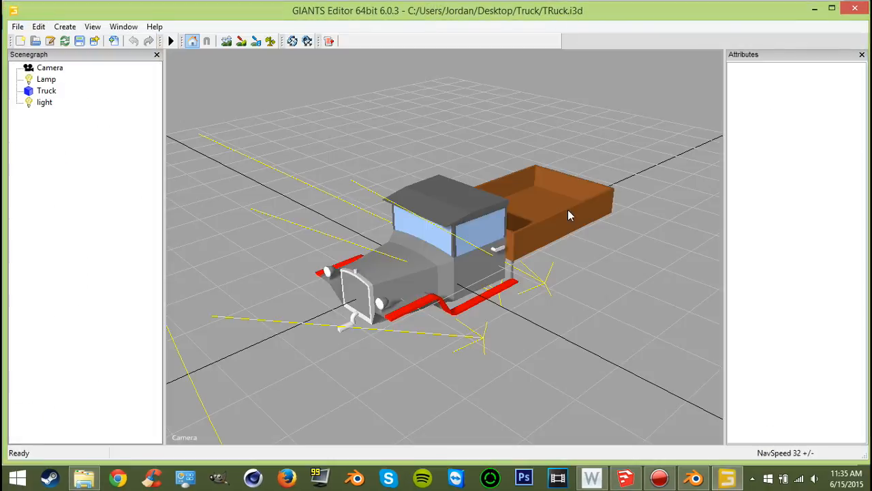
pyautogui.keyDown('alt'); pyautogui.moveTo(587, 199); pyautogui.dragTo(573, 231); pyautogui.keyUp('alt')
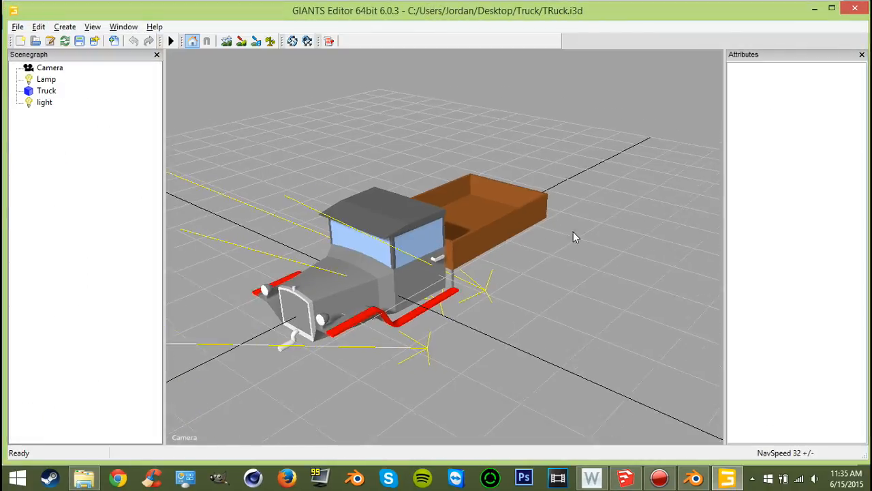
pyautogui.keyDown('alt'); pyautogui.moveTo(573, 231); pyautogui.dragTo(614, 223, button='right'); pyautogui.keyUp('alt')
pyautogui.scroll(2, 615, 224)
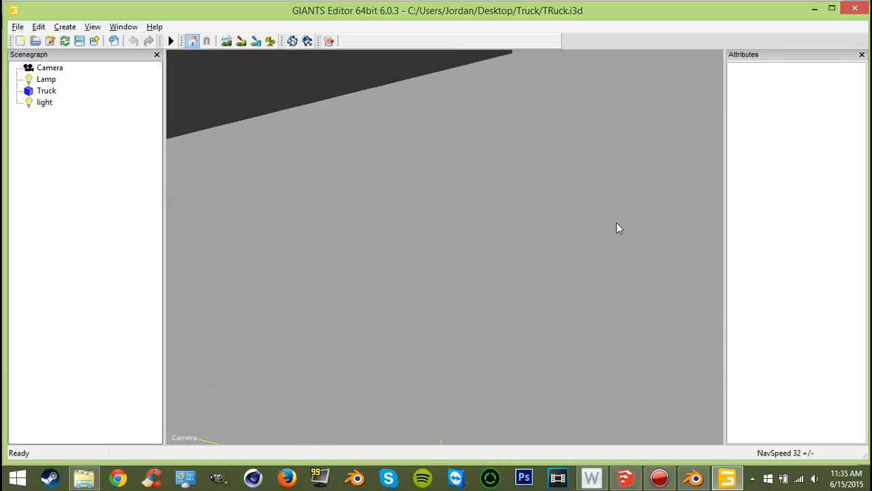
pyautogui.keyDown('alt'); pyautogui.moveTo(616, 222); pyautogui.dragTo(470, 233); pyautogui.keyUp('alt')
pyautogui.scroll(-6, 521, 213)
pyautogui.scroll(-3, 518, 225)
pyautogui.scroll(3, 468, 232)
pyautogui.scroll(3, 416, 224)
pyautogui.scroll(-5, 423, 226)
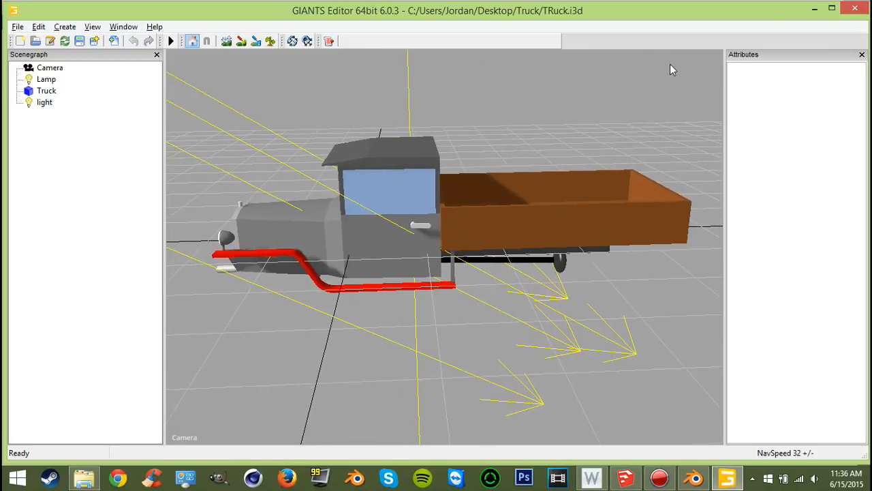
pyautogui.click(855, 9)
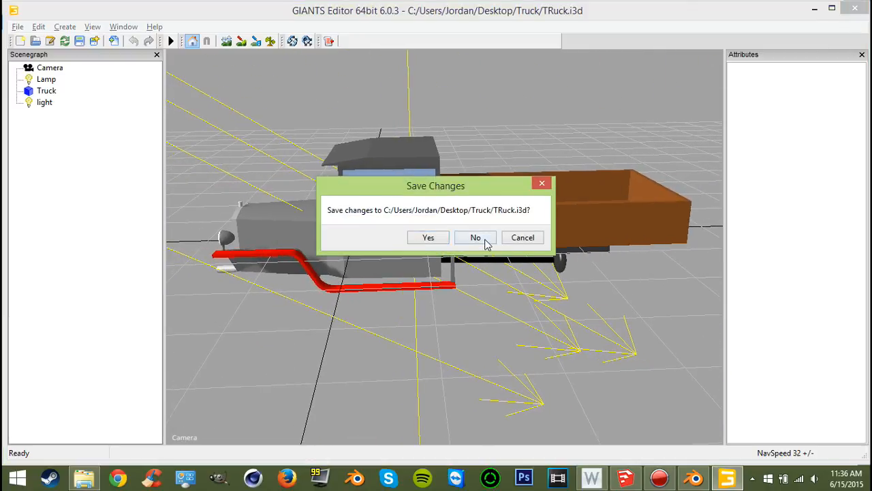
pyautogui.click(486, 242)
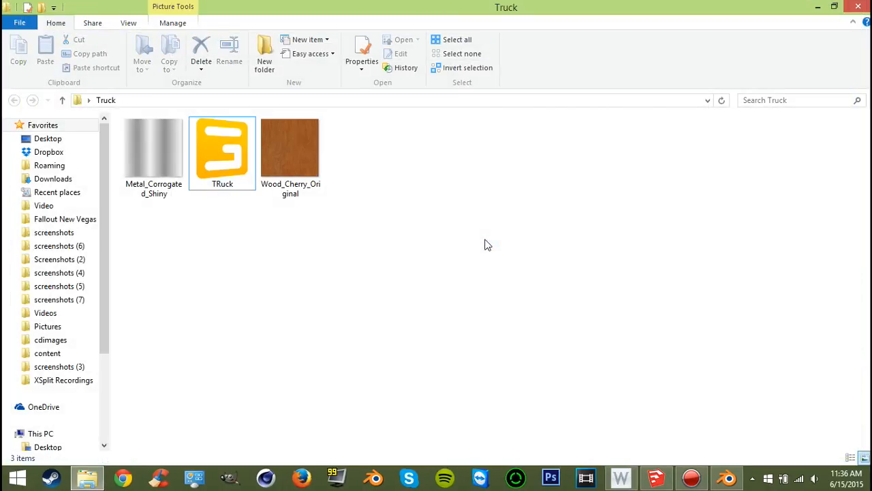